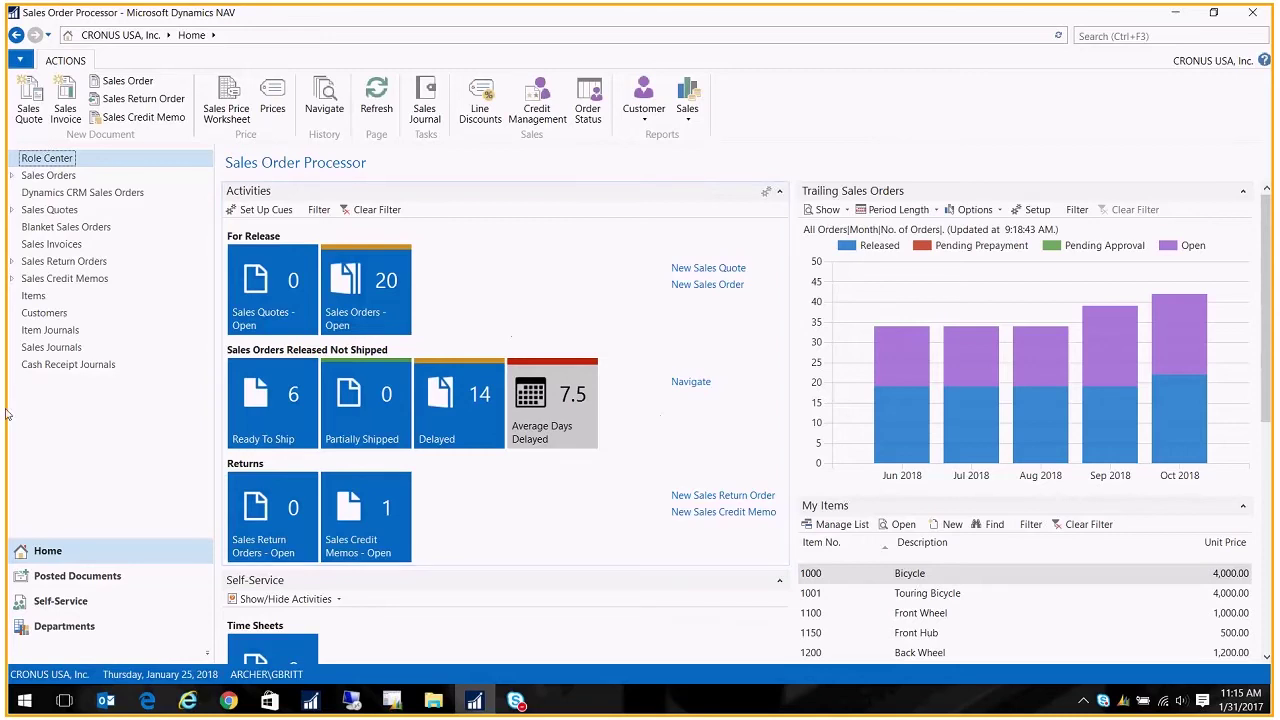
Go through Financial Management > General Ledger > Periodic Activities to Recurring General Journals
click(52, 627)
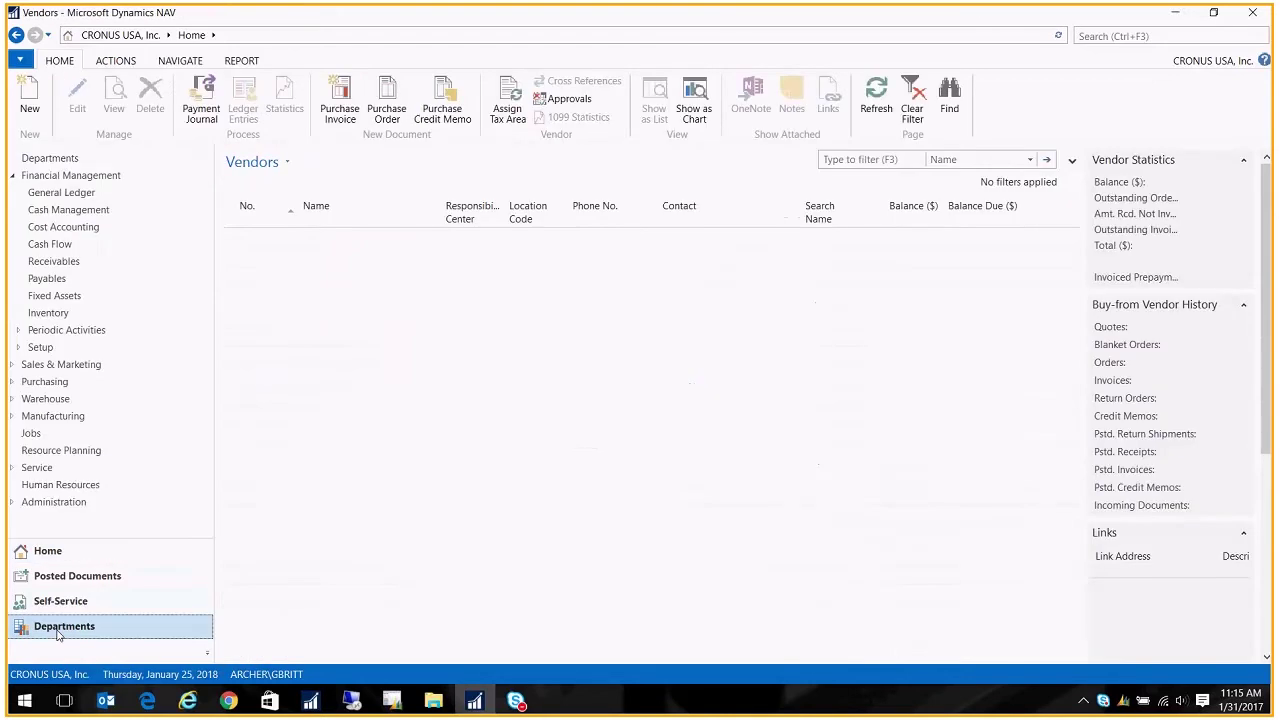
click(62, 175)
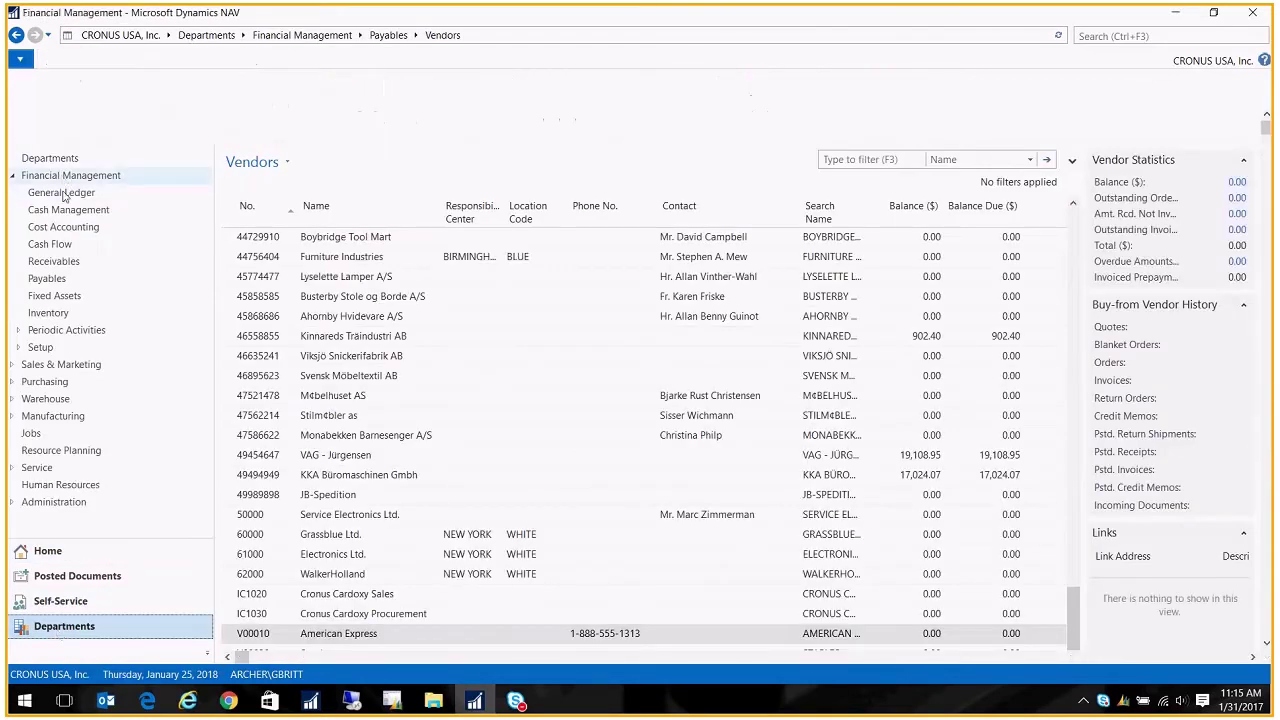
click(55, 120)
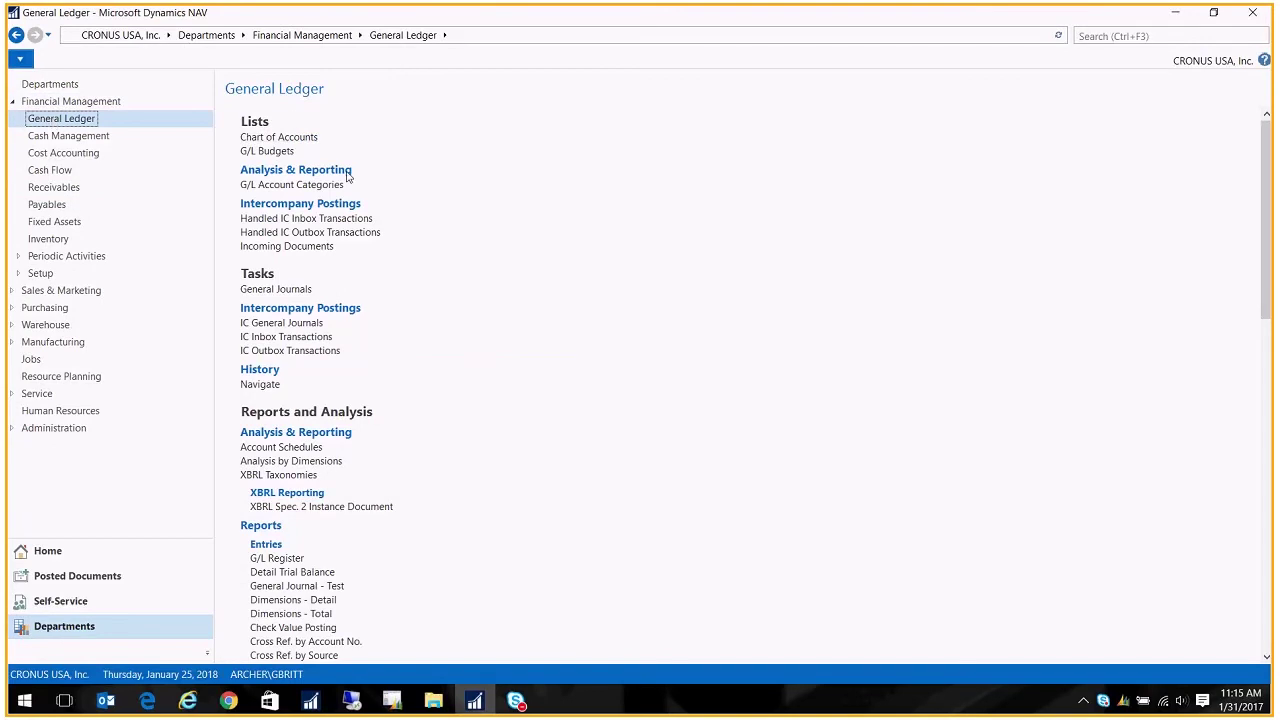
click(72, 260)
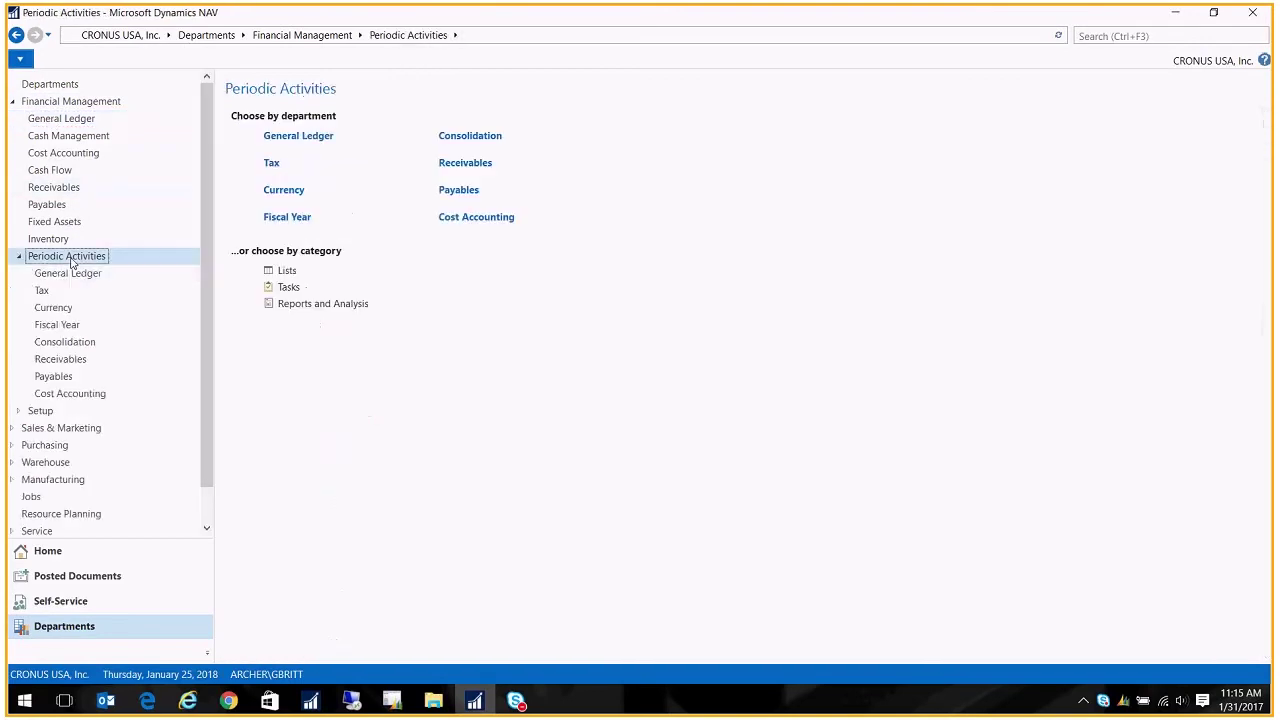
click(62, 275)
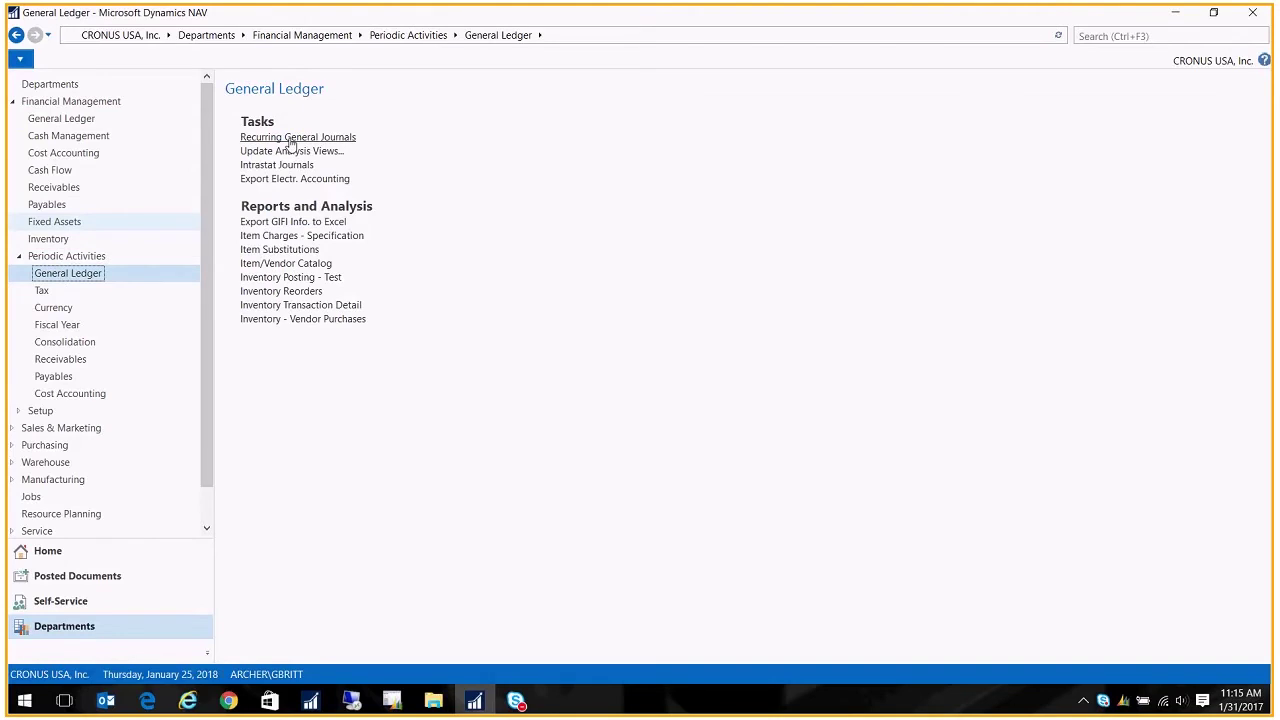
click(290, 140)
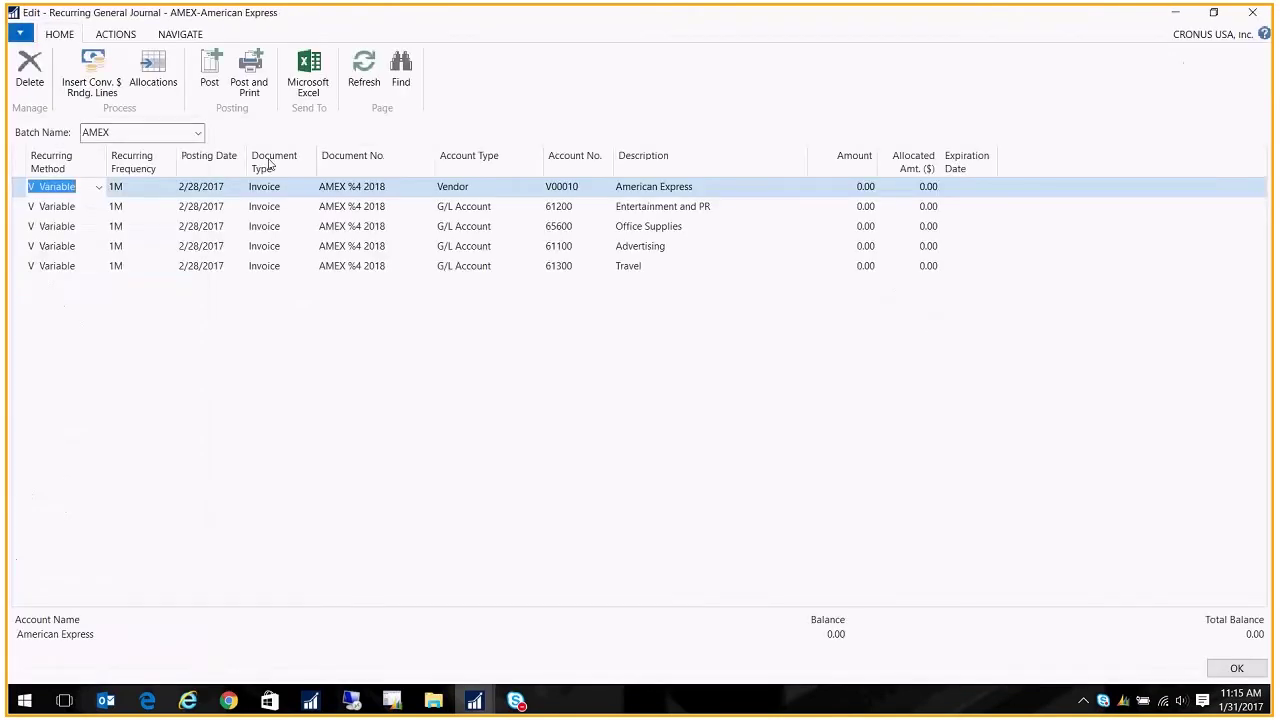
Open the Batch Name lookup to list the recurring journal batches
click(198, 136)
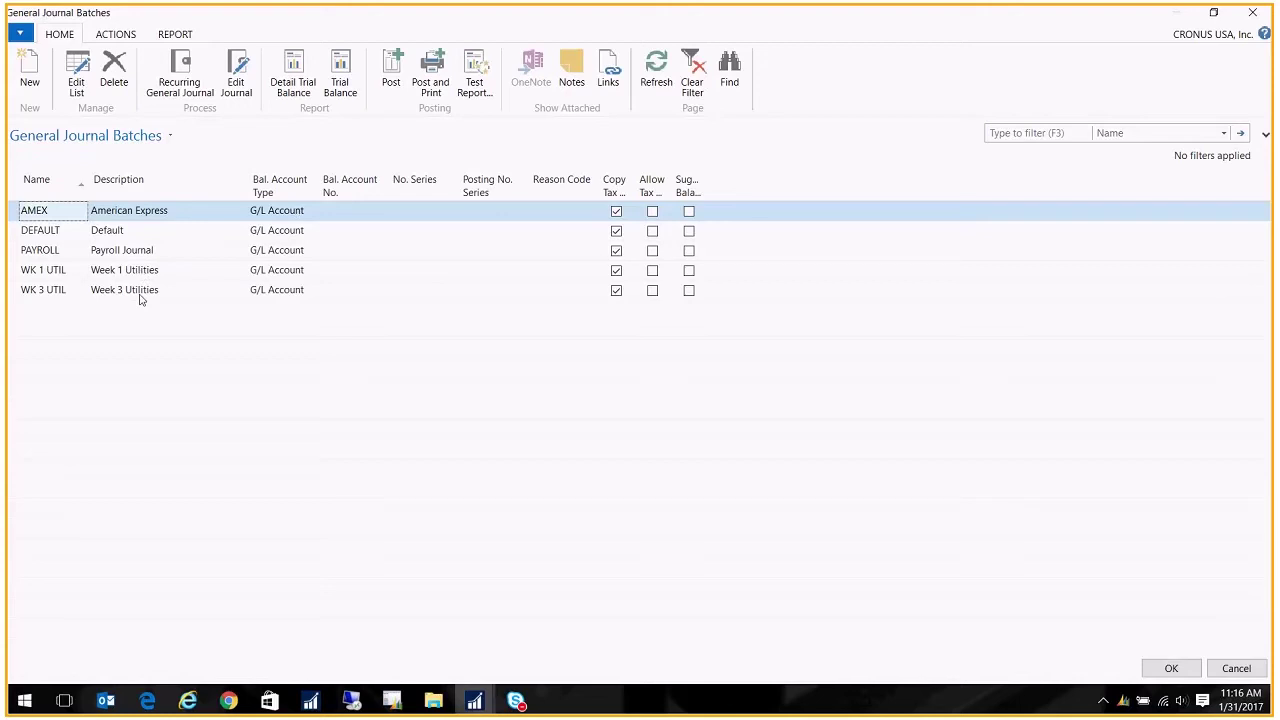
Open the AMEX batch and show the first line's Recurring Method options
double_click(112, 216)
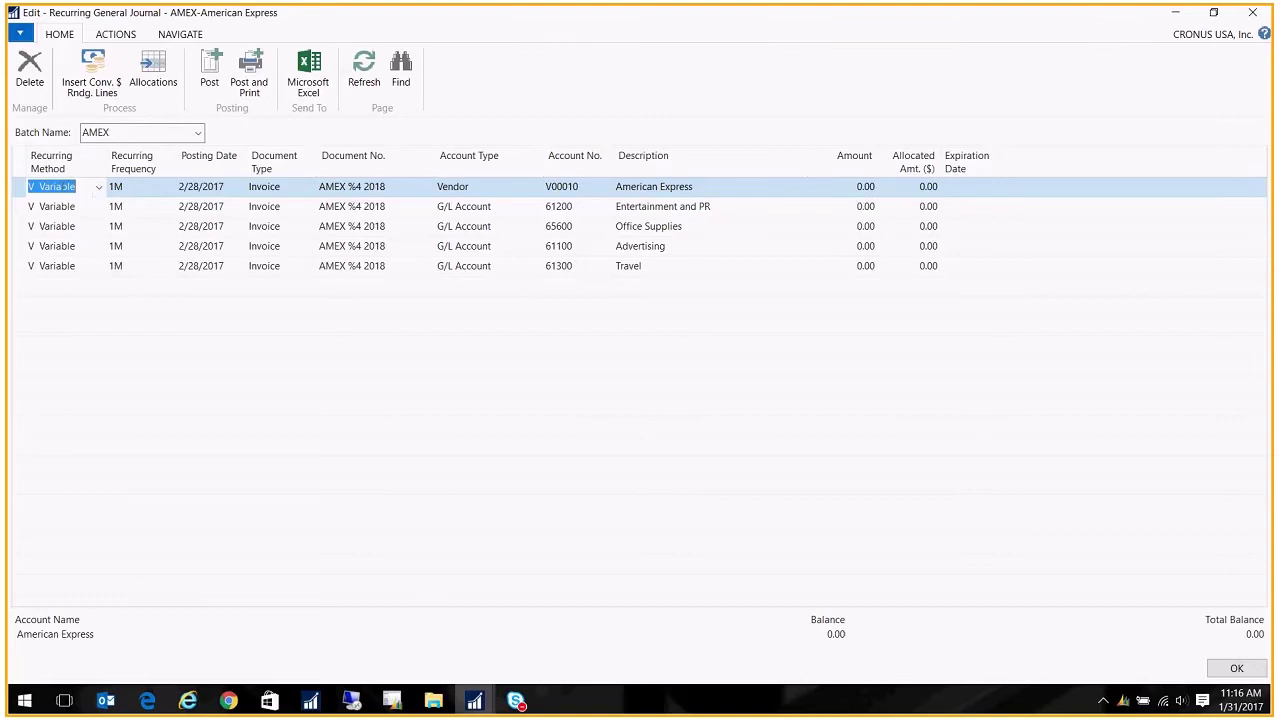
click(99, 188)
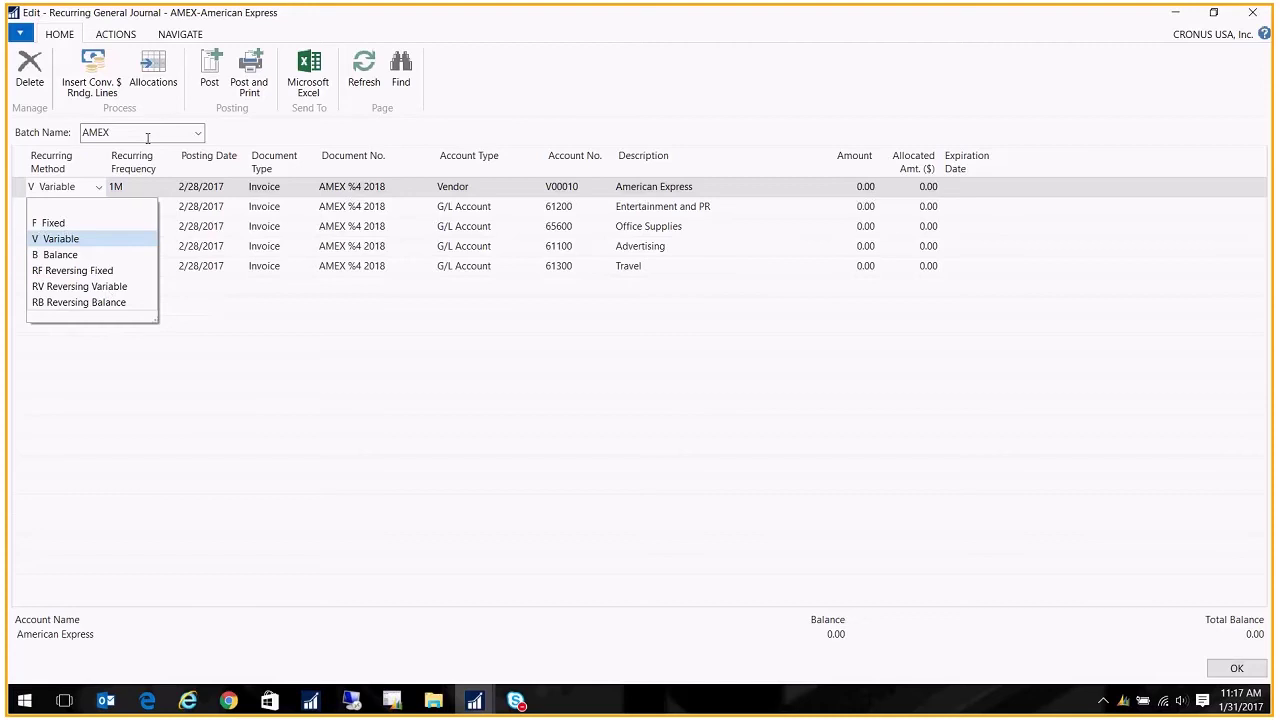
click(54, 188)
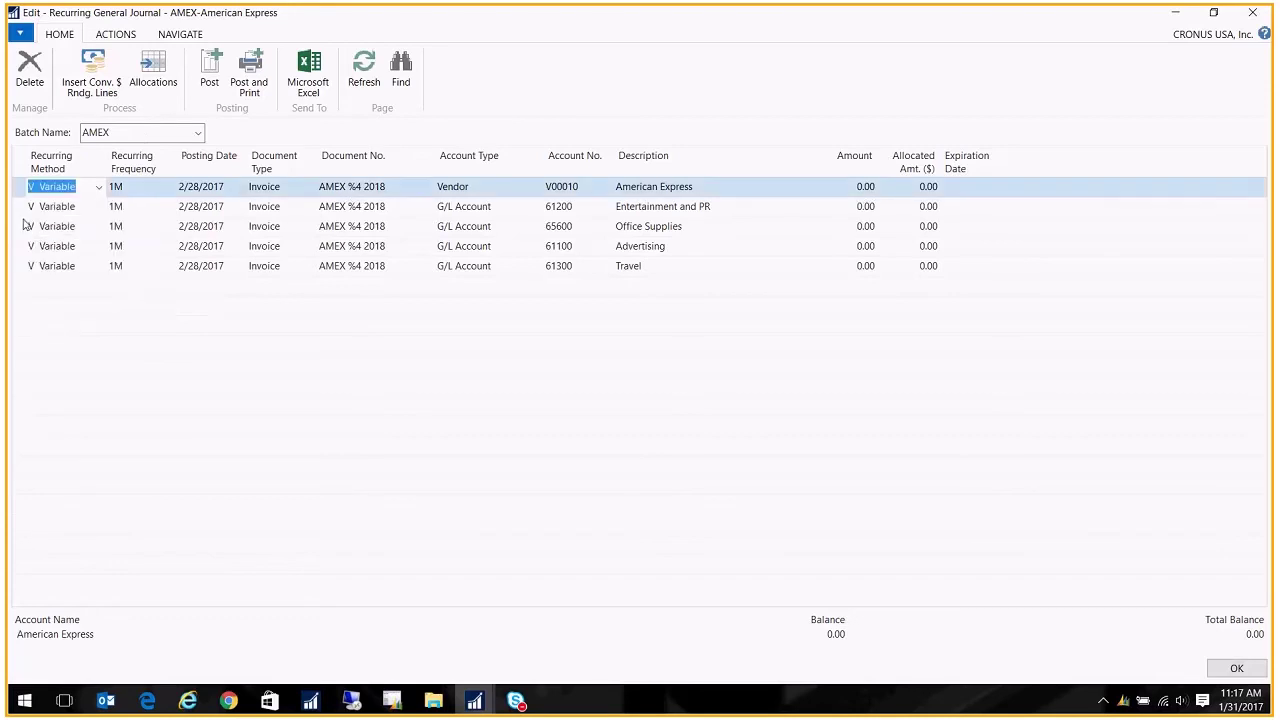
click(137, 187)
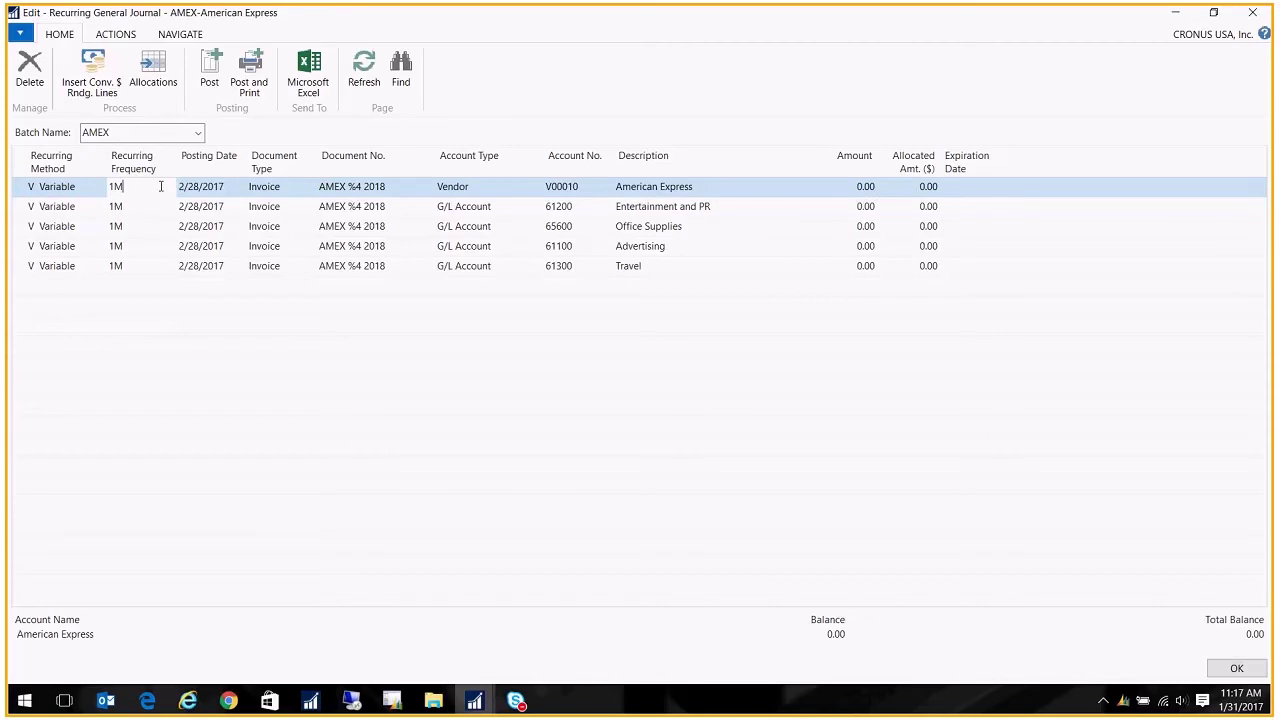
click(195, 190)
click(209, 192)
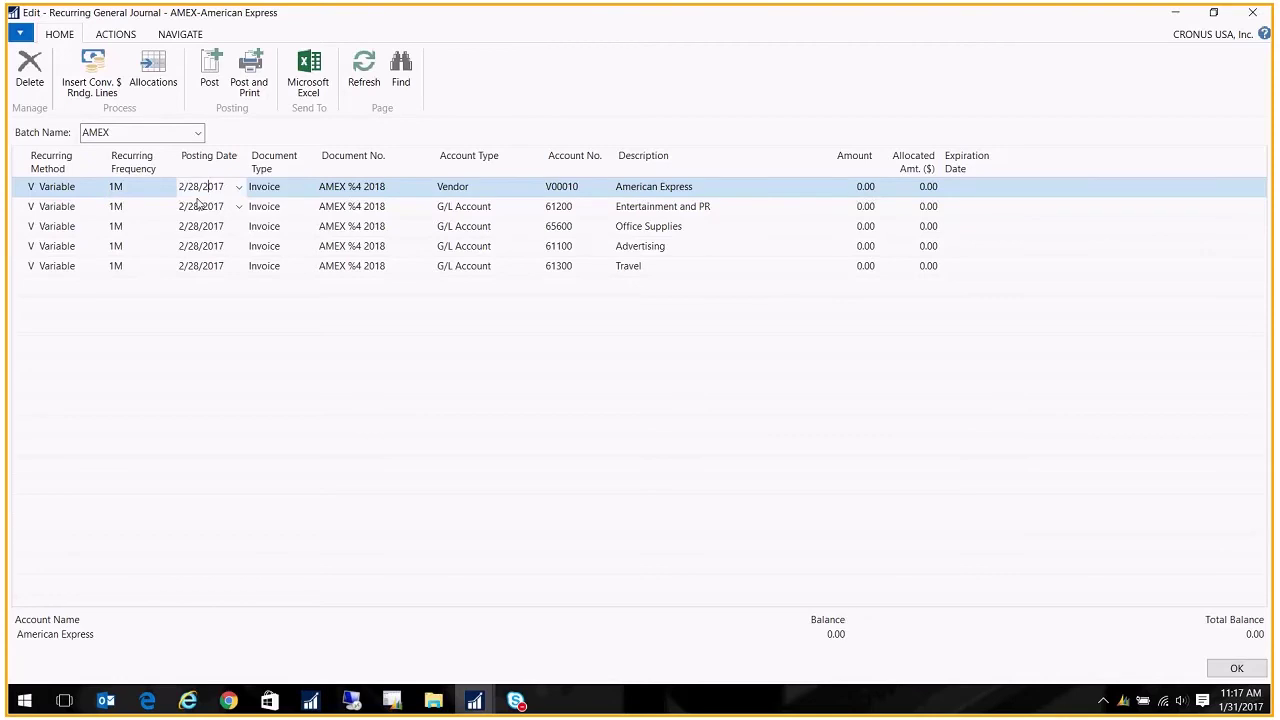
key(Tab)
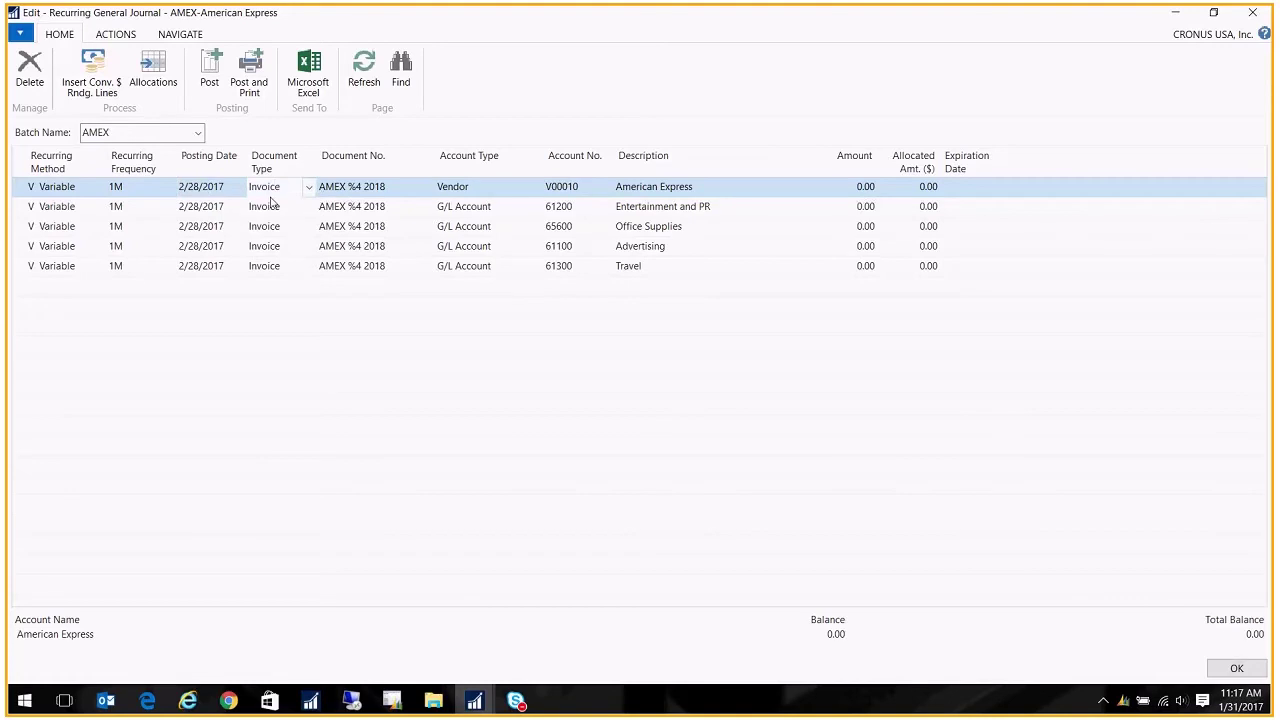
click(364, 187)
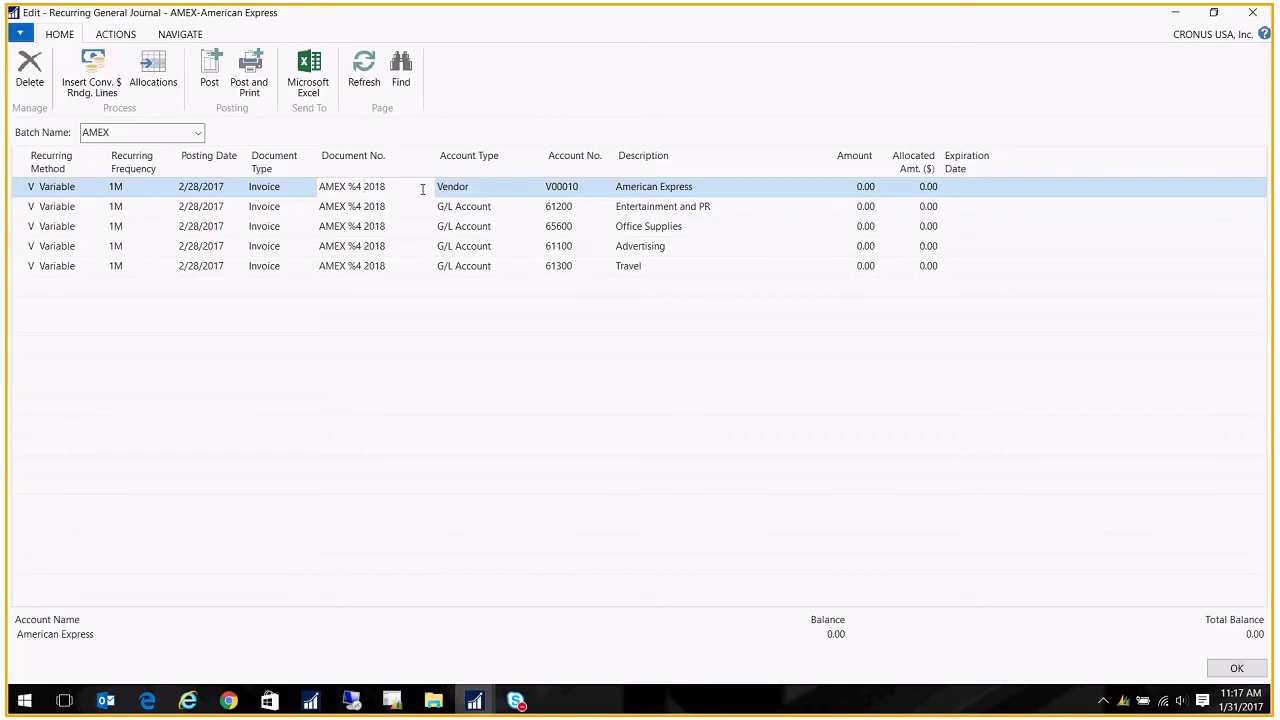
Change the document number to AMEX %4 2017 and copy it down all five lines
click(435, 190)
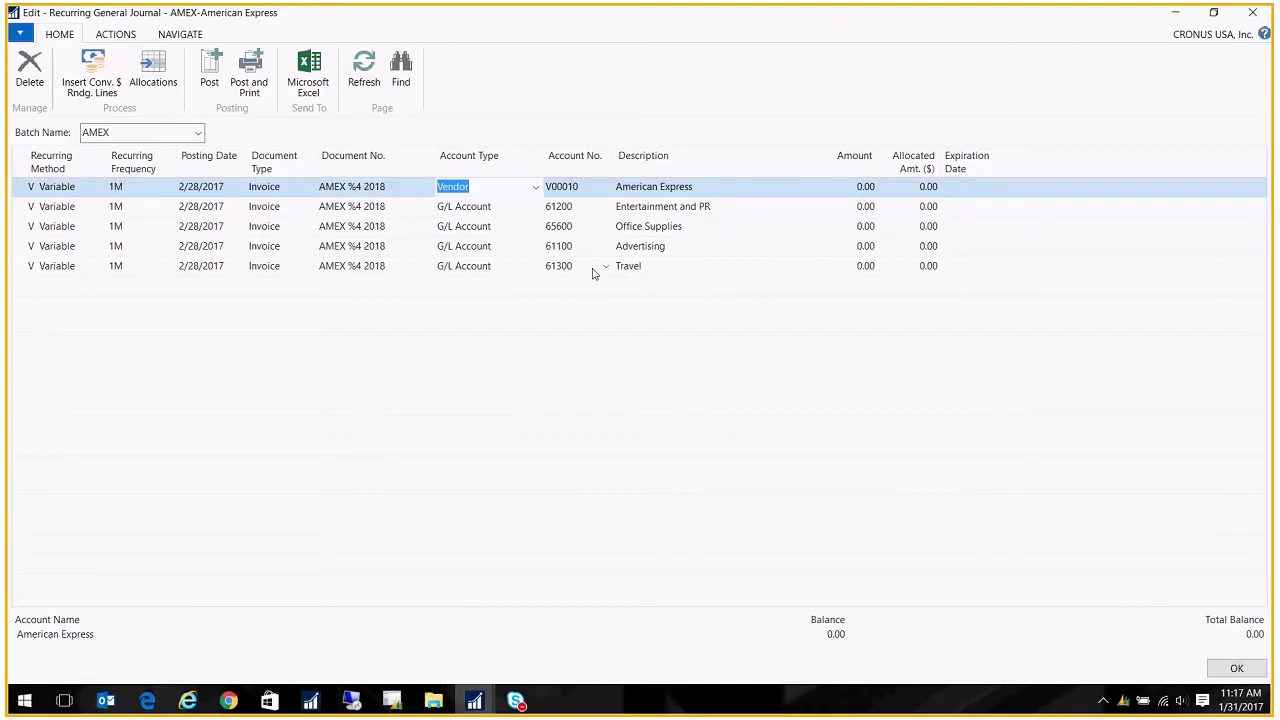
click(402, 187)
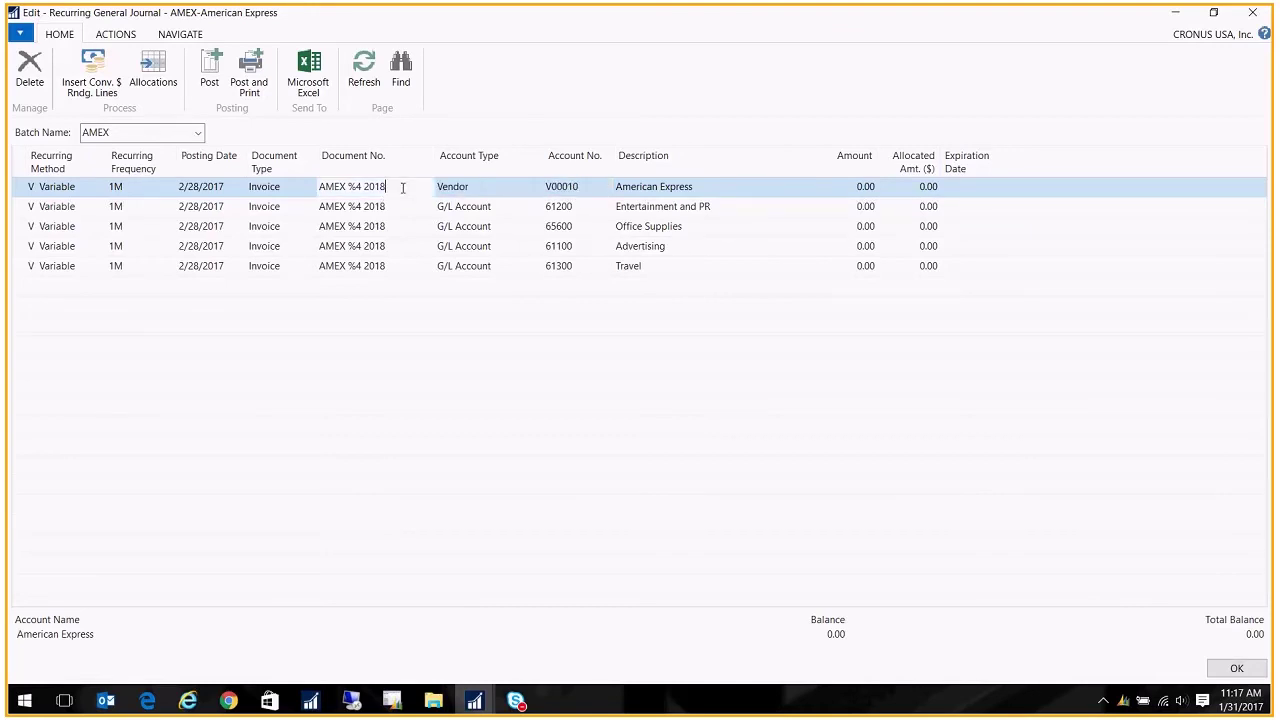
key(BackSpace)
text(7)
key(Down)
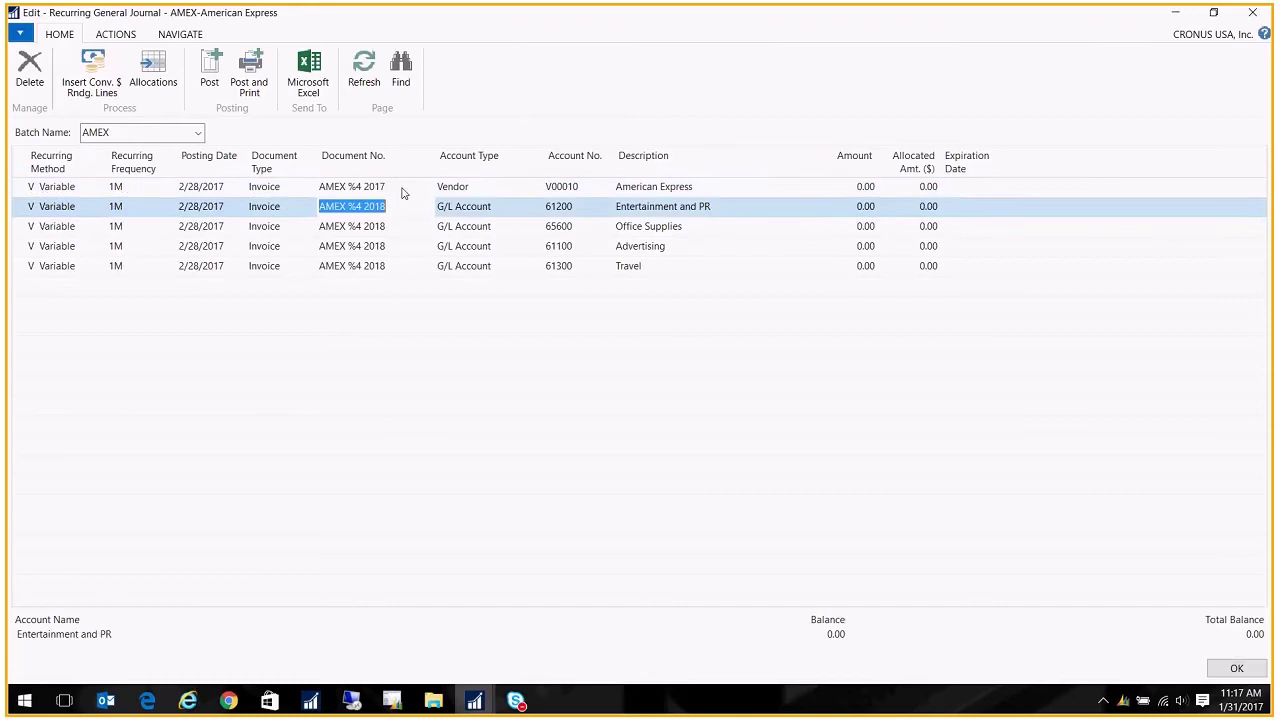
key(F8)
key(Down)
key(F8)
key(Down)
key(F8)
key(Down)
key(F8)
key(Up)
key(Up)
key(Up)
key(Up)
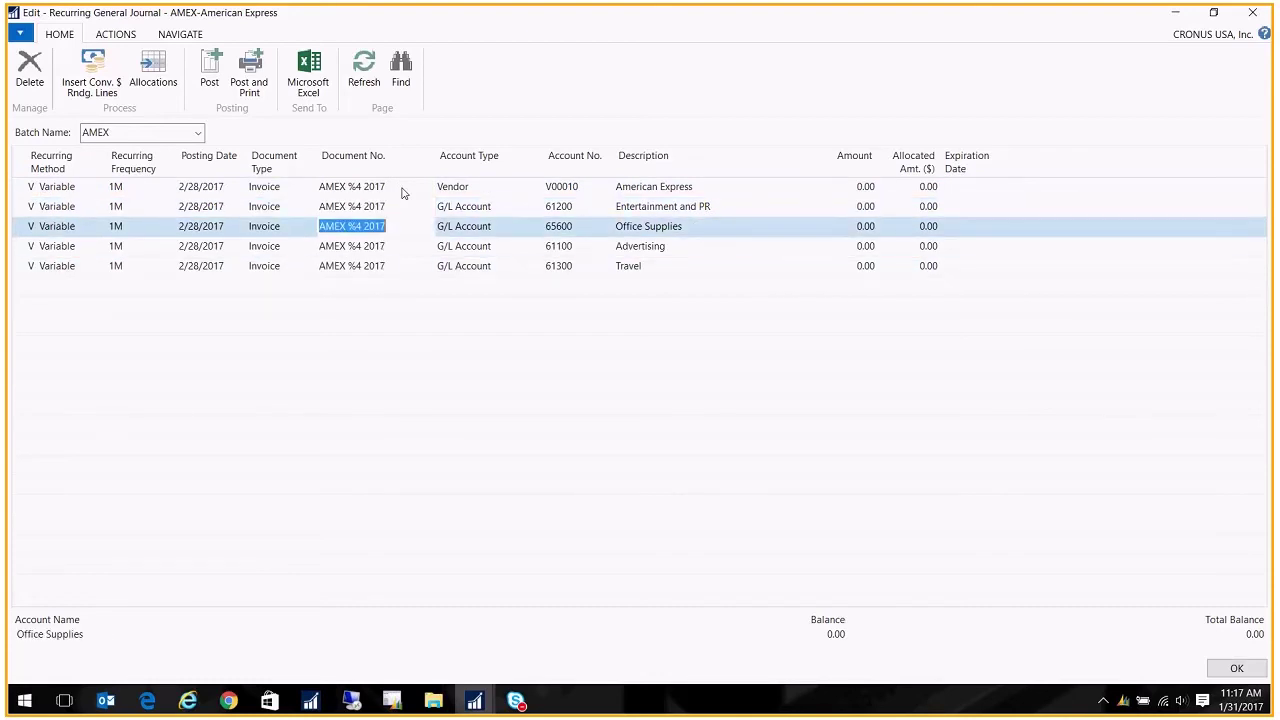
key(Tab)
key(Tab)
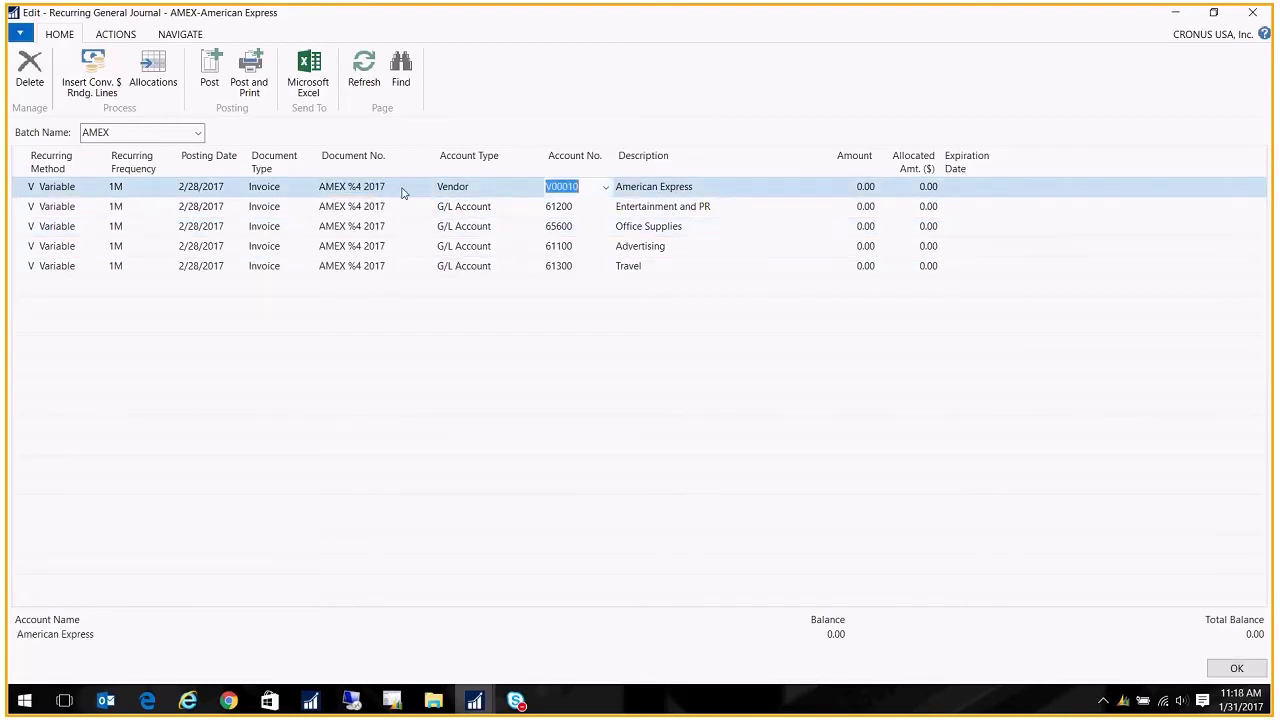
Move to the first line's amount and select its existing 0.00 for replacement
click(475, 191)
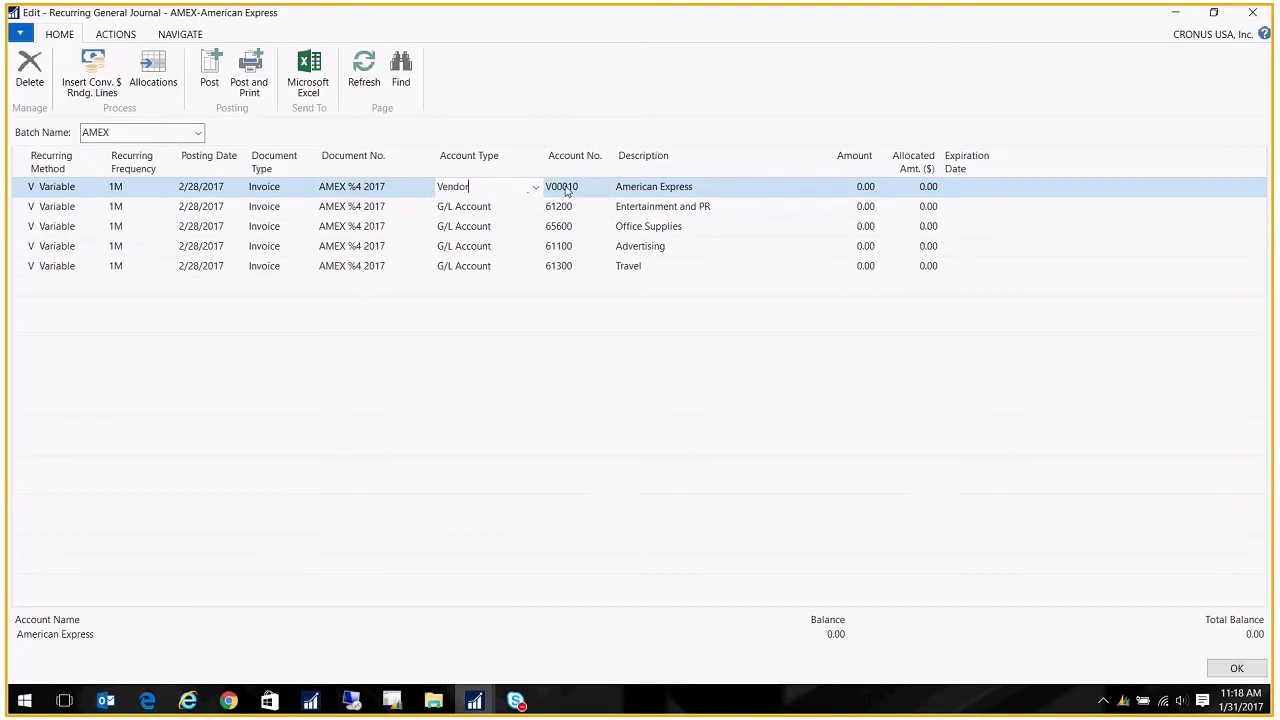
click(558, 191)
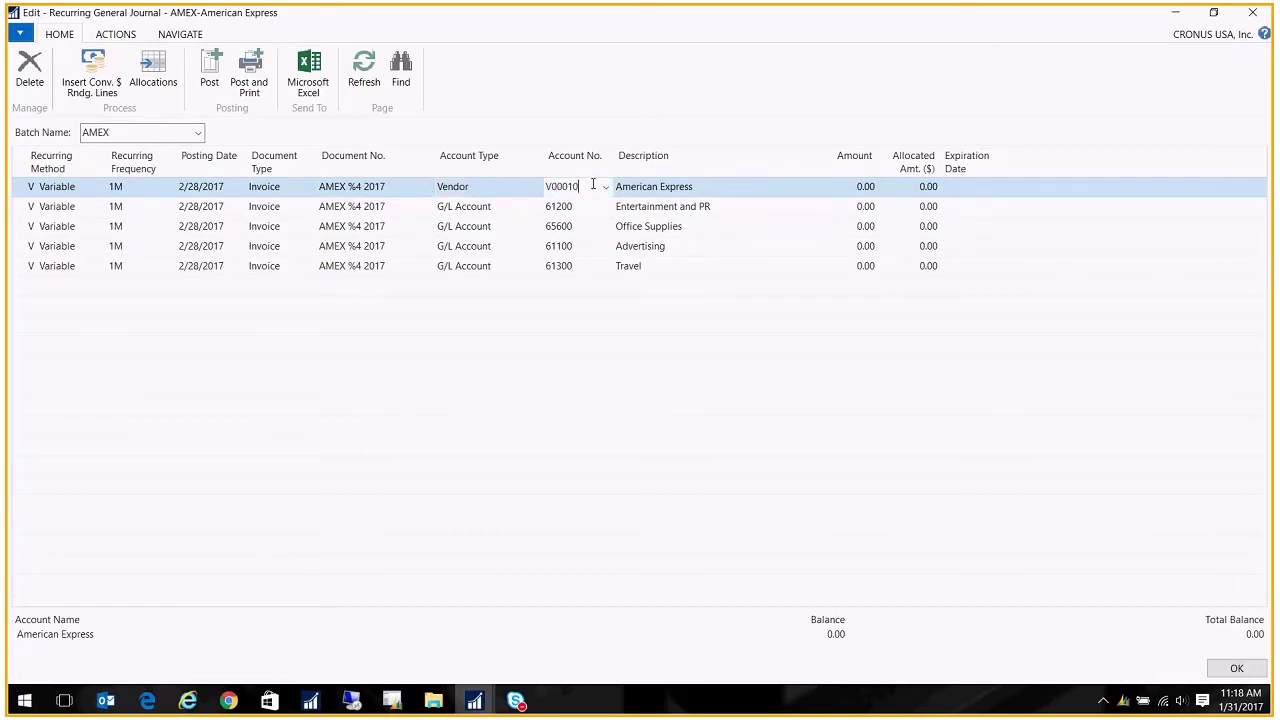
click(857, 186)
drag(854, 186, 897, 190)
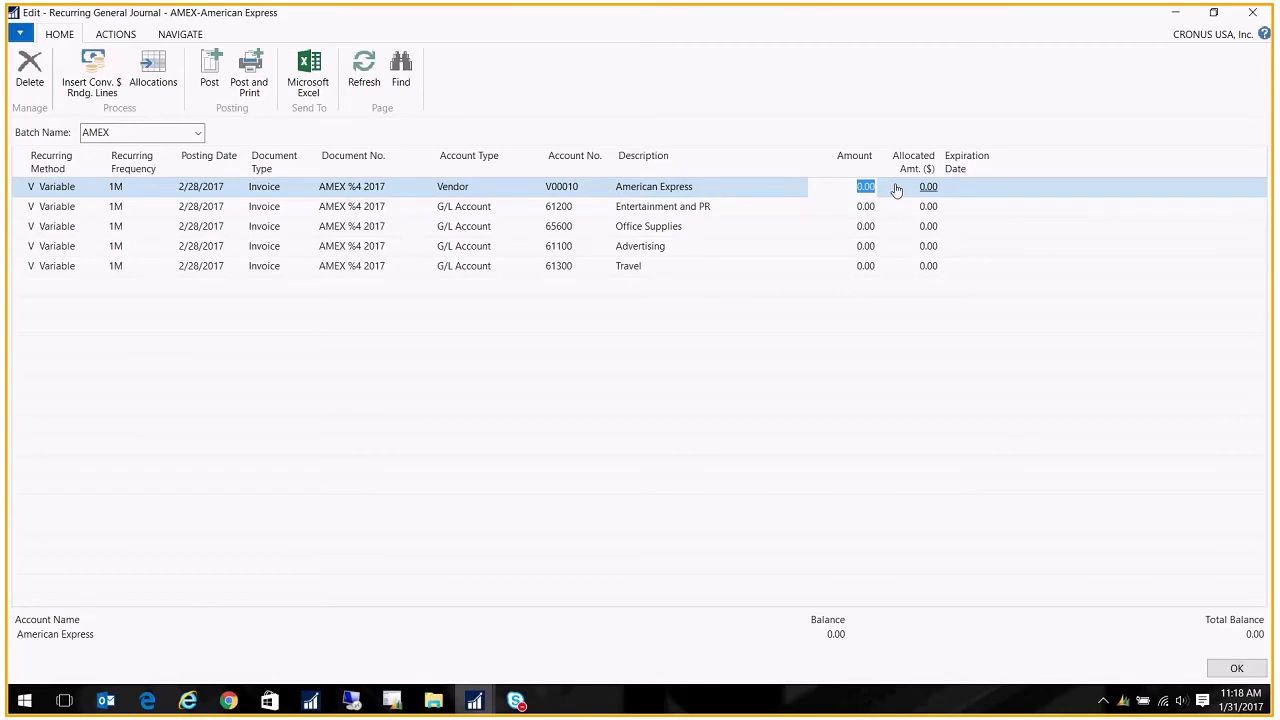
Enter amounts of -1,000.00, 100.00, 200.00 and 300.00 on the first four AMEX lines
text(-1000)
key(Down)
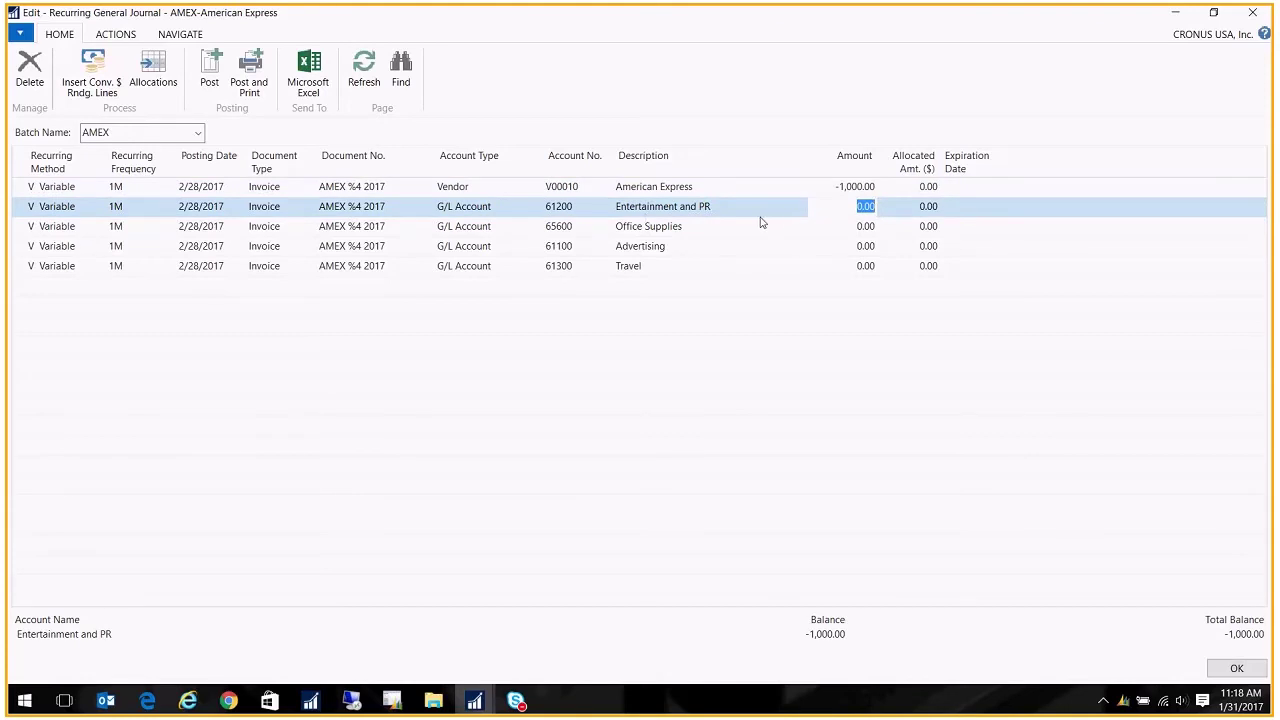
text(100)
key(Down)
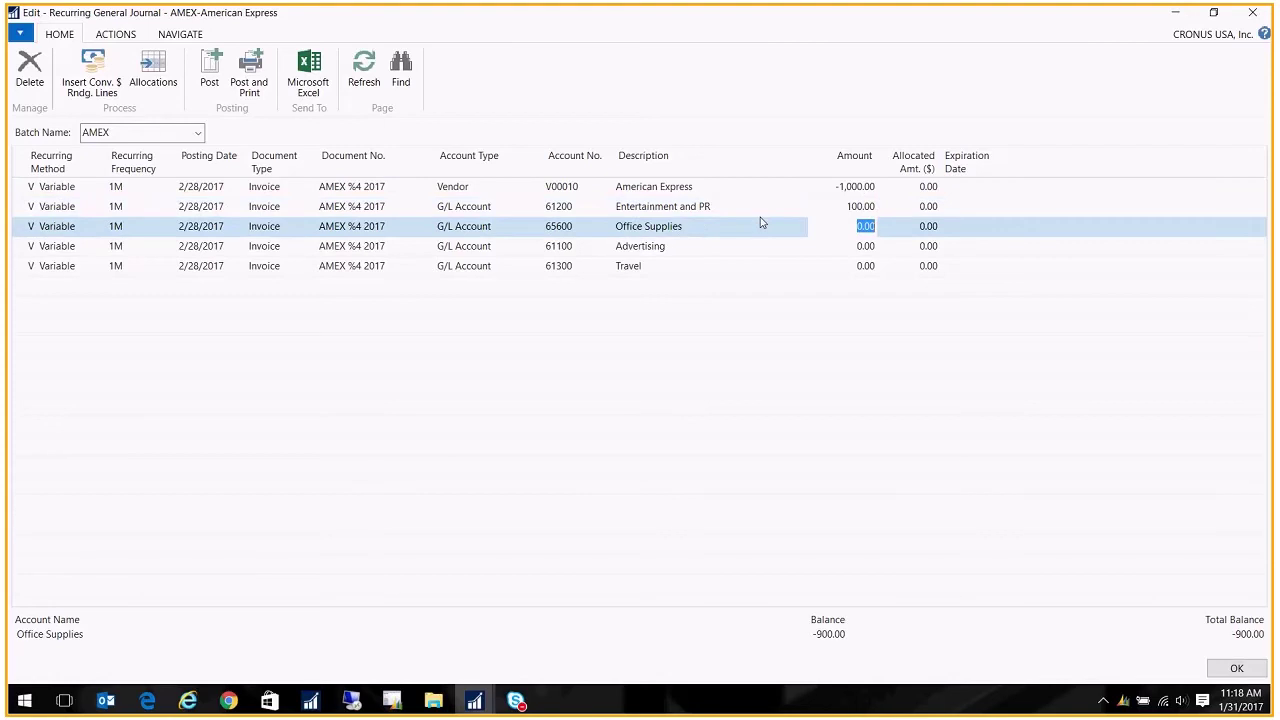
text(200)
text(300)
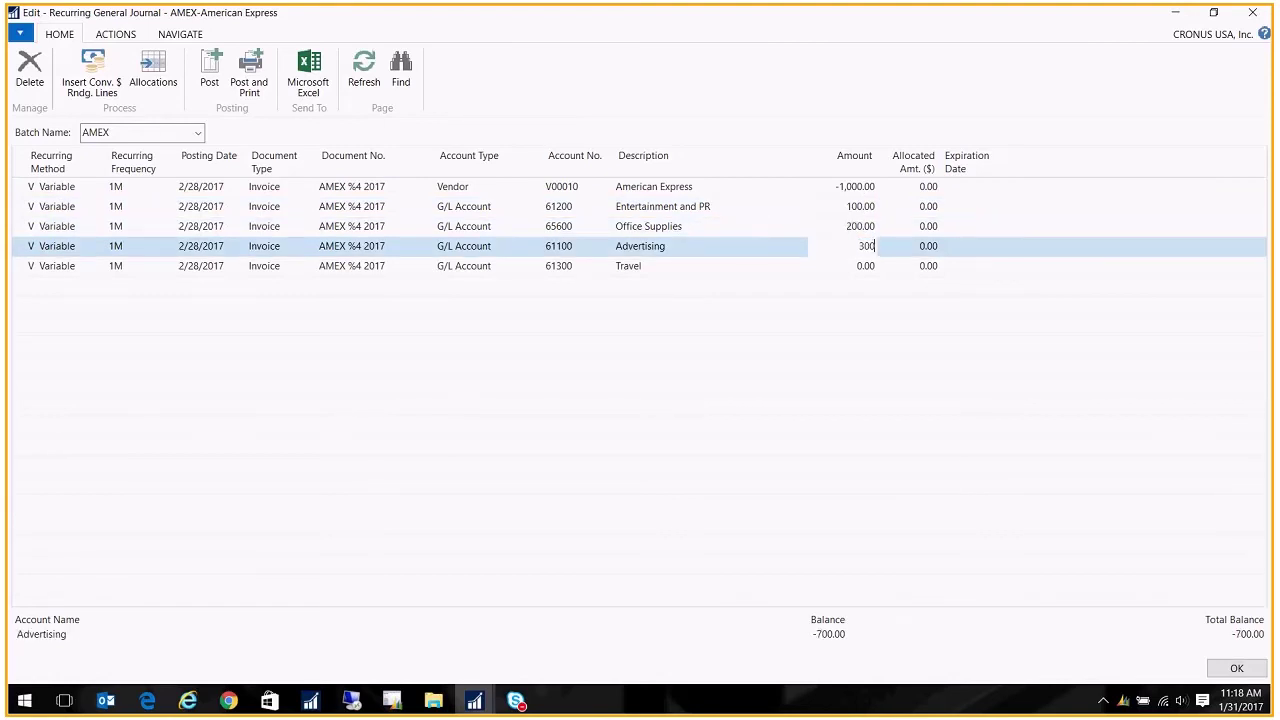
key(Return)
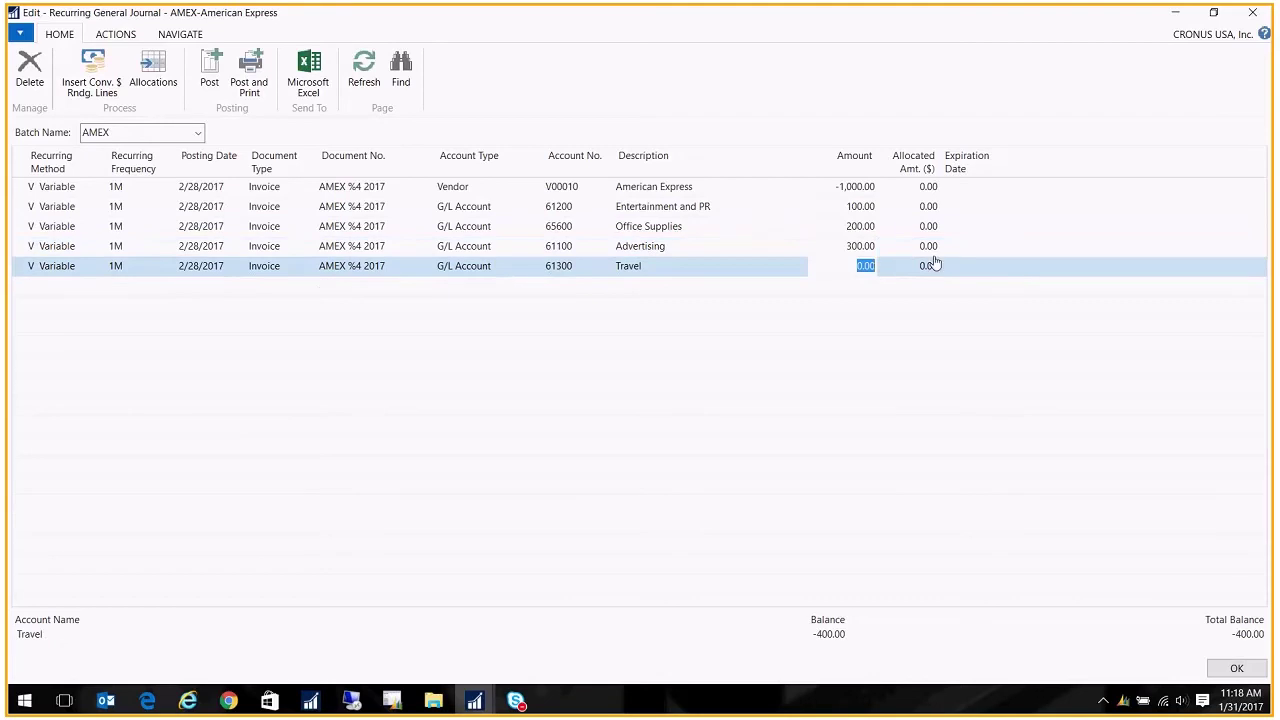
Check the running balances and enter 400.00 on the Travel line
click(870, 187)
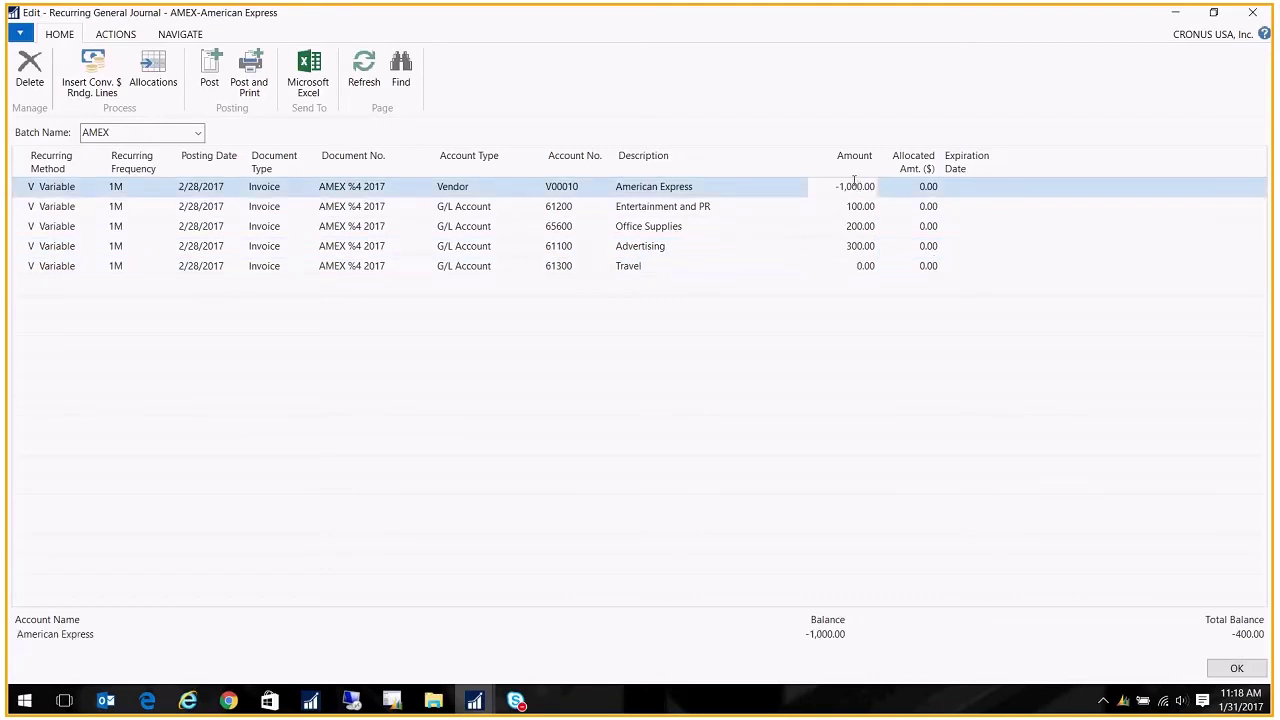
click(862, 226)
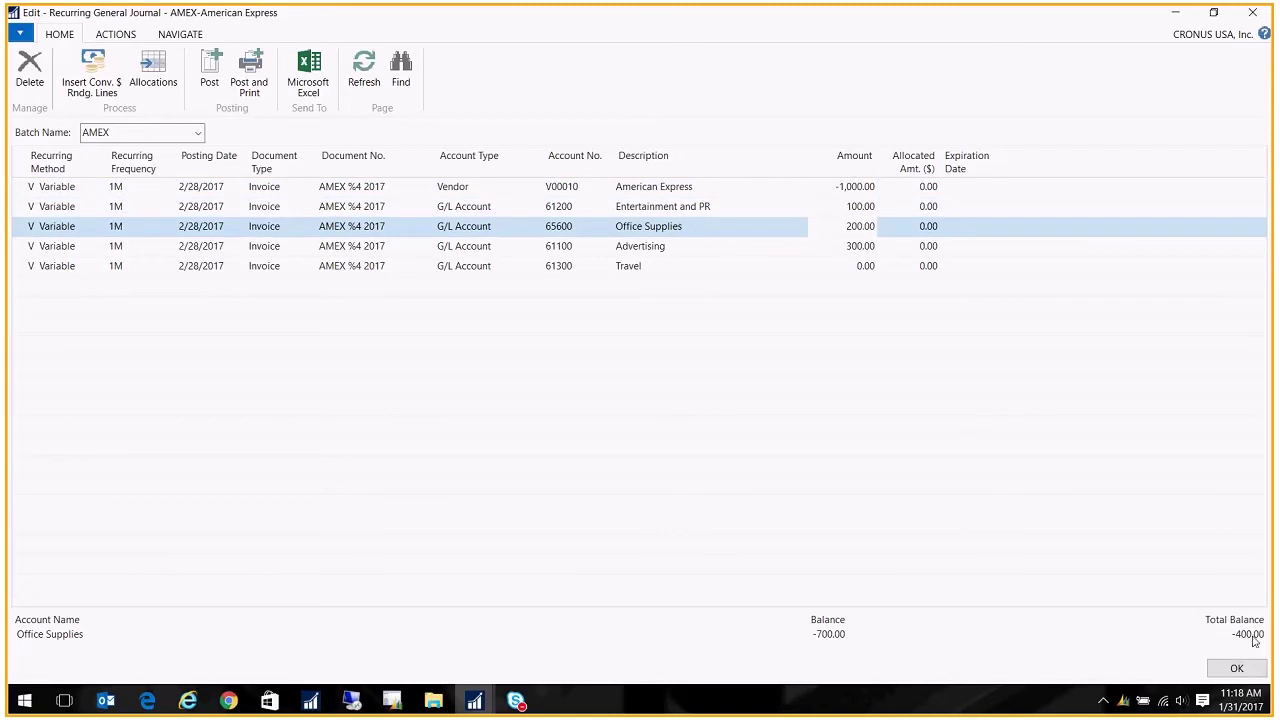
click(863, 247)
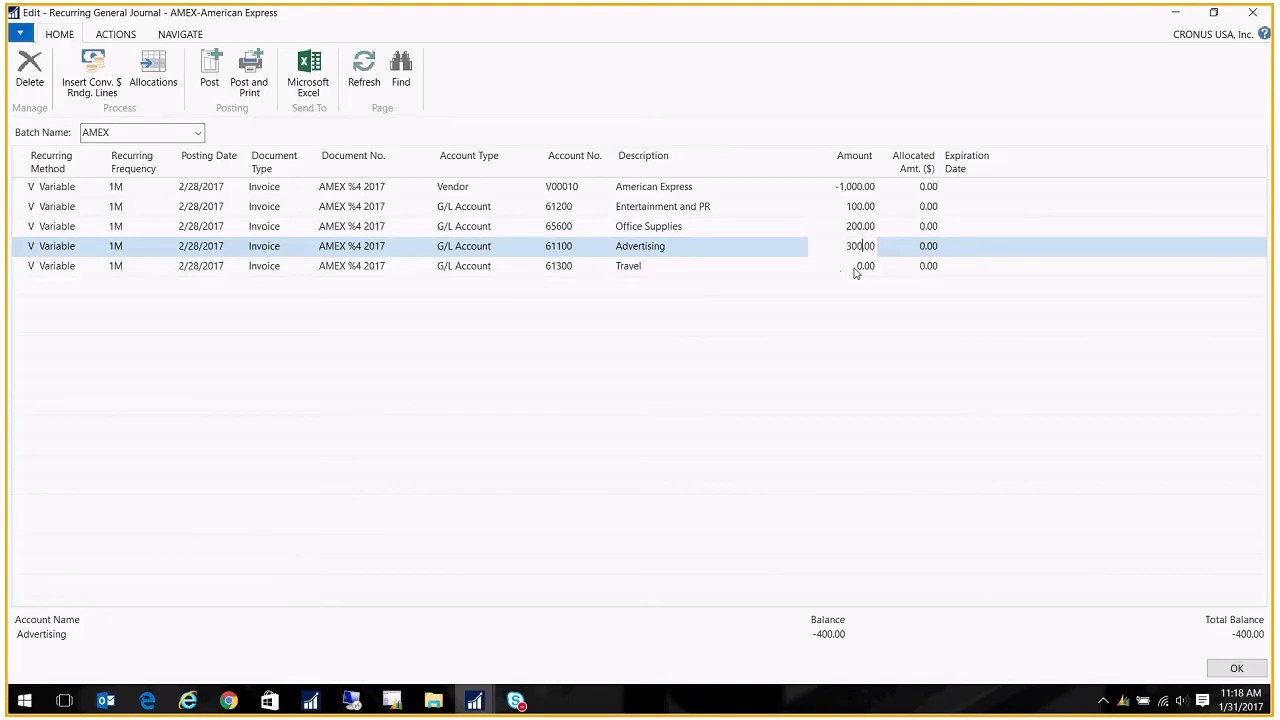
click(857, 267)
double_click(857, 267)
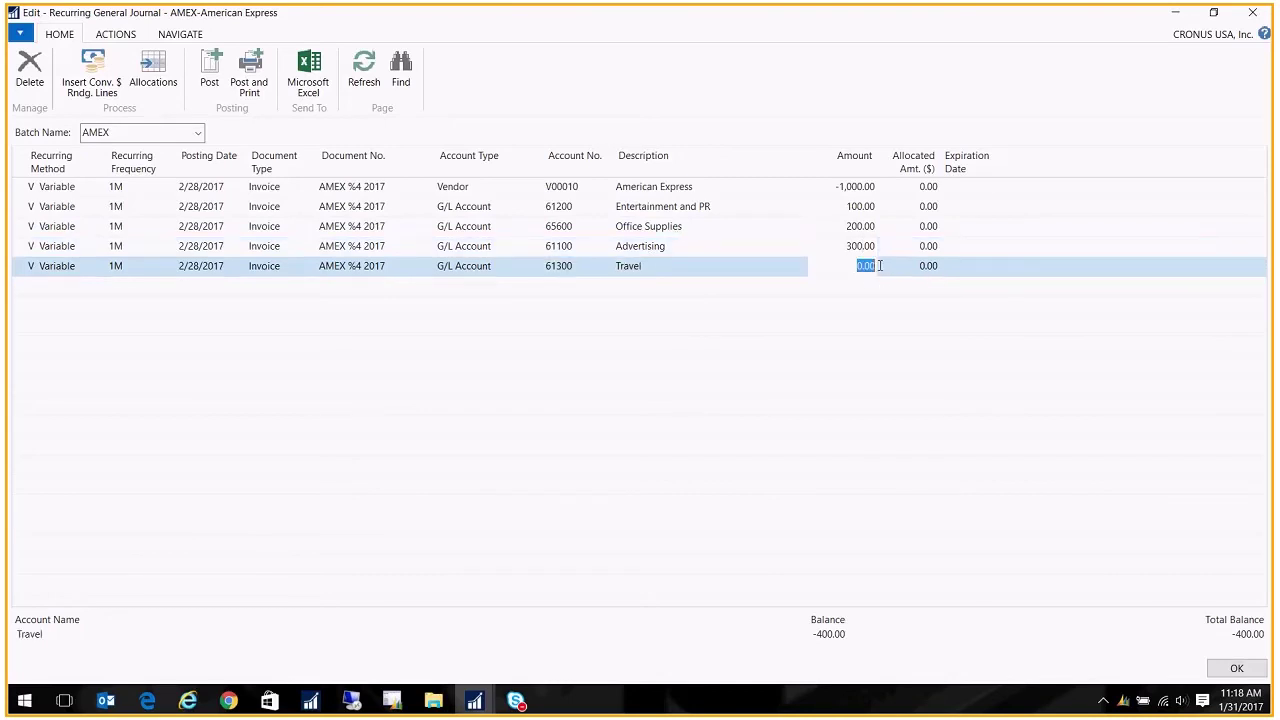
text(400)
key(Up)
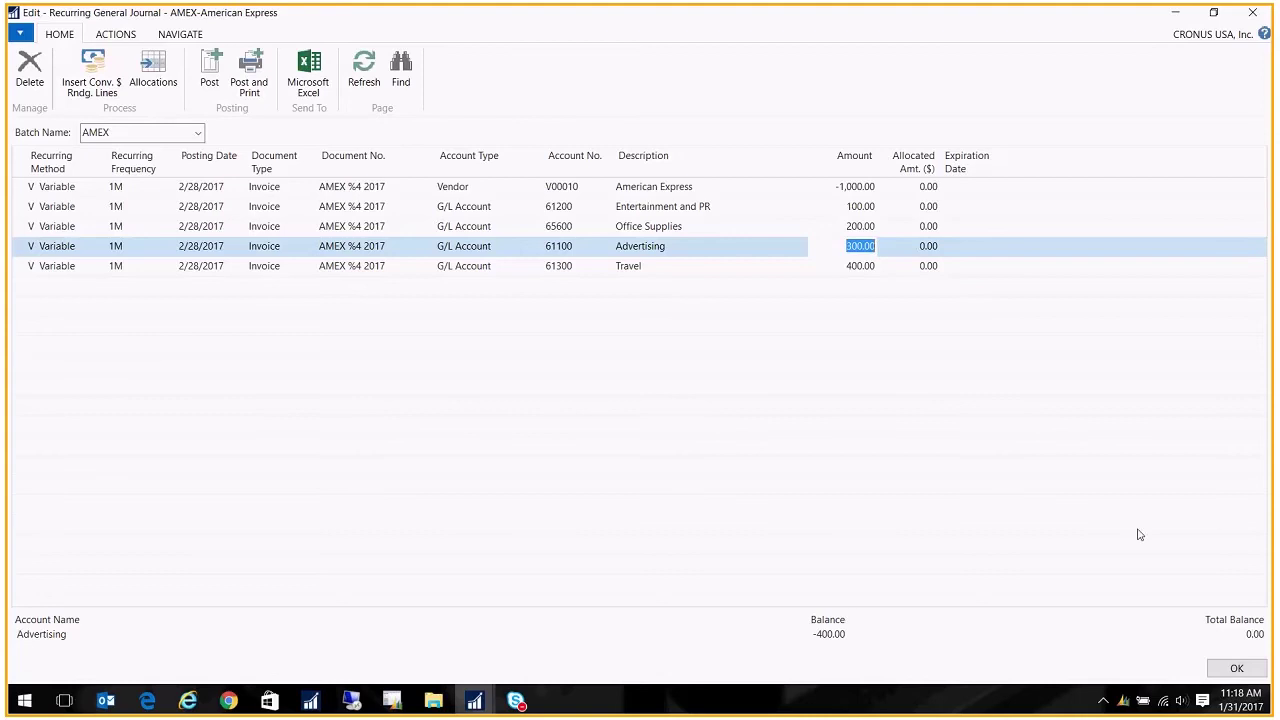
Enter posting date 1/1/2017 on the American Express line and copy it down with F8
click(214, 188)
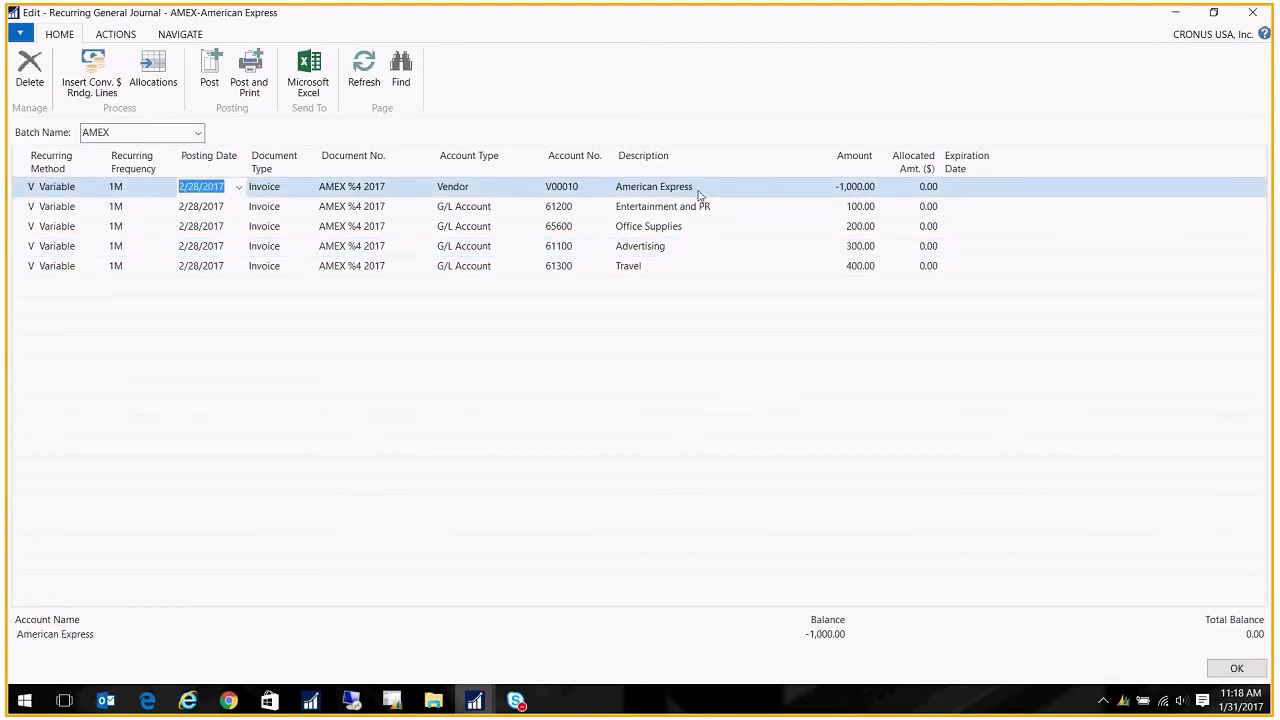
text(010117)
key(Down)
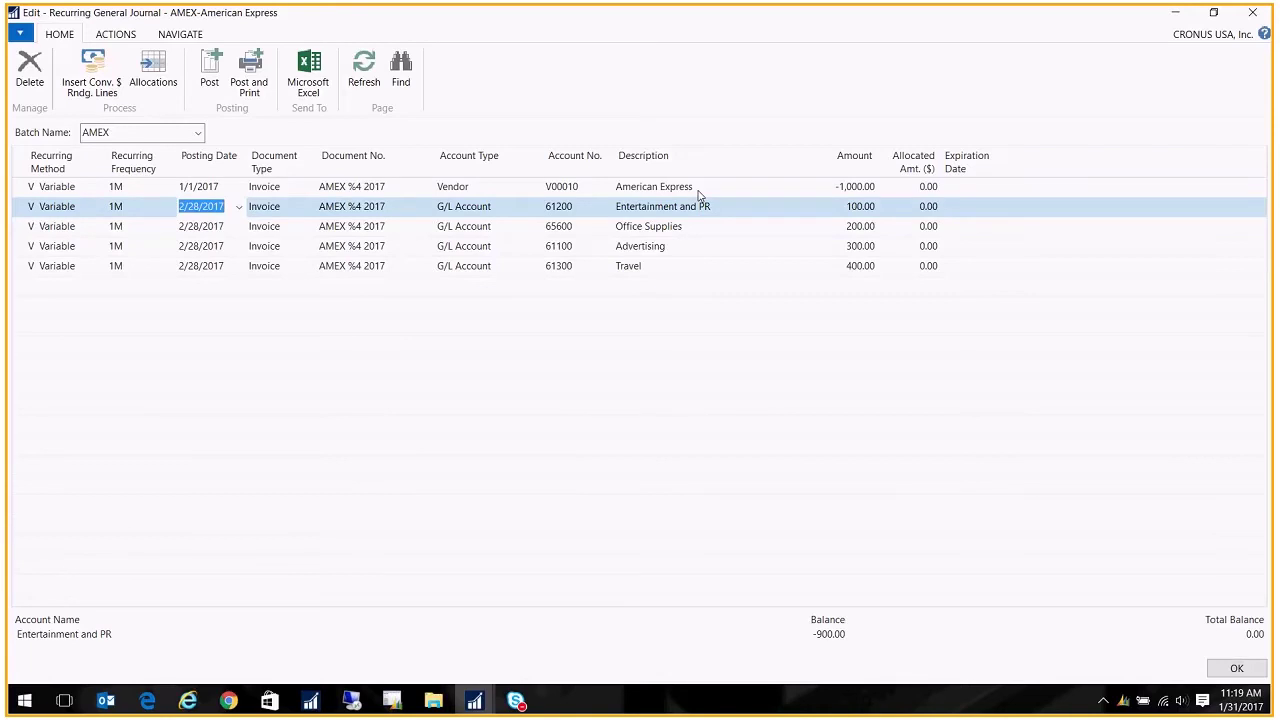
key(F8)
key(Down)
key(F8)
key(Down)
key(F8)
key(Down)
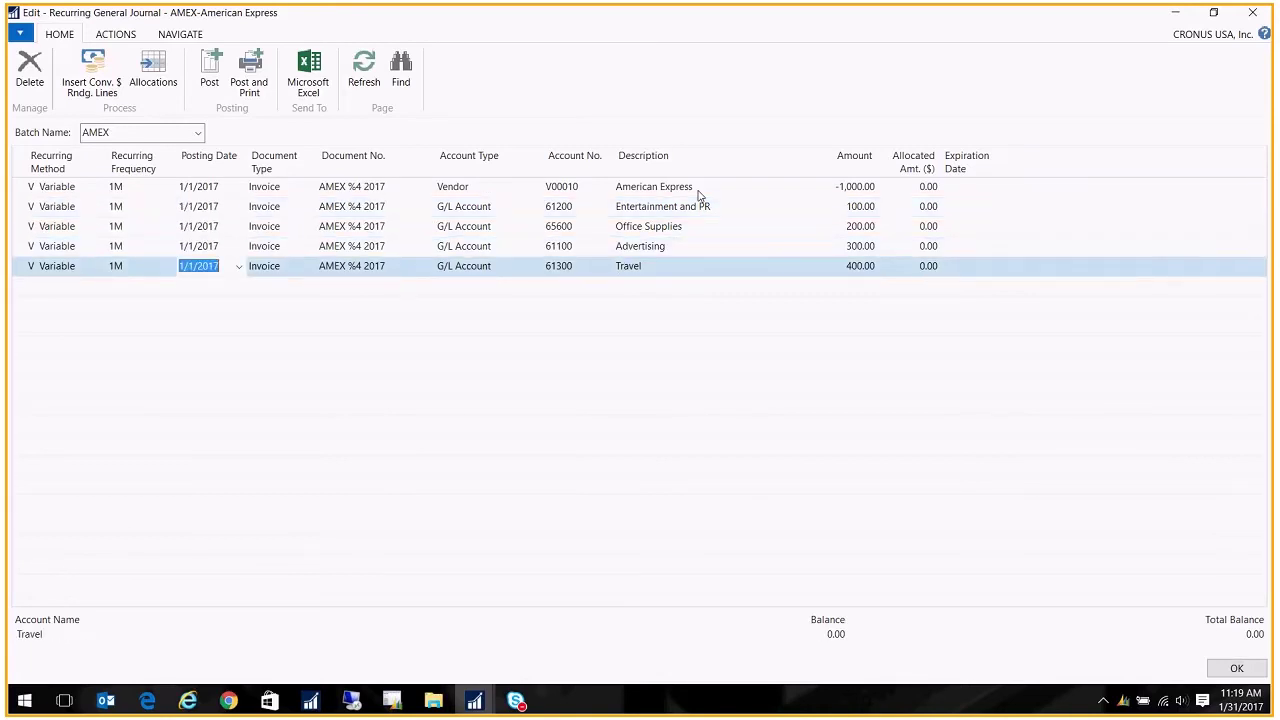
key(F8)
key(Up)
key(Up)
key(Up)
key(Up)
Correct the posting dates to 1/31/2017 on all lines and post the journal
text(013117)
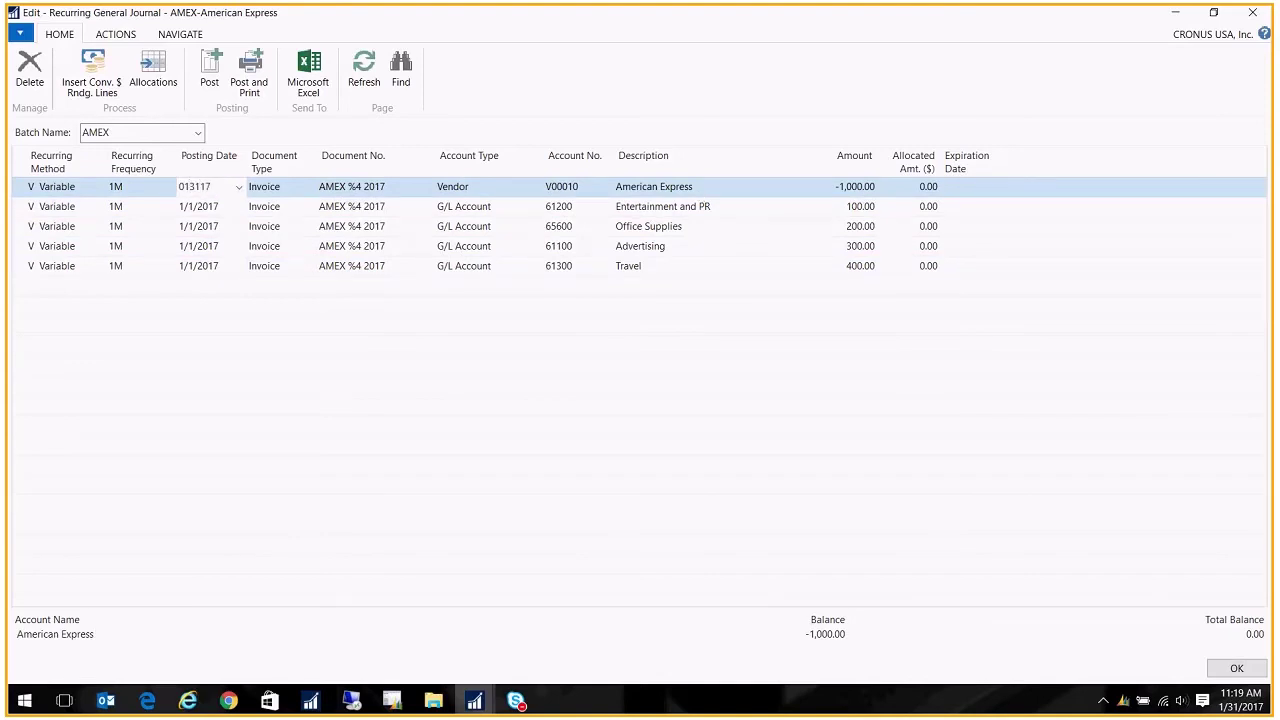
key(Down)
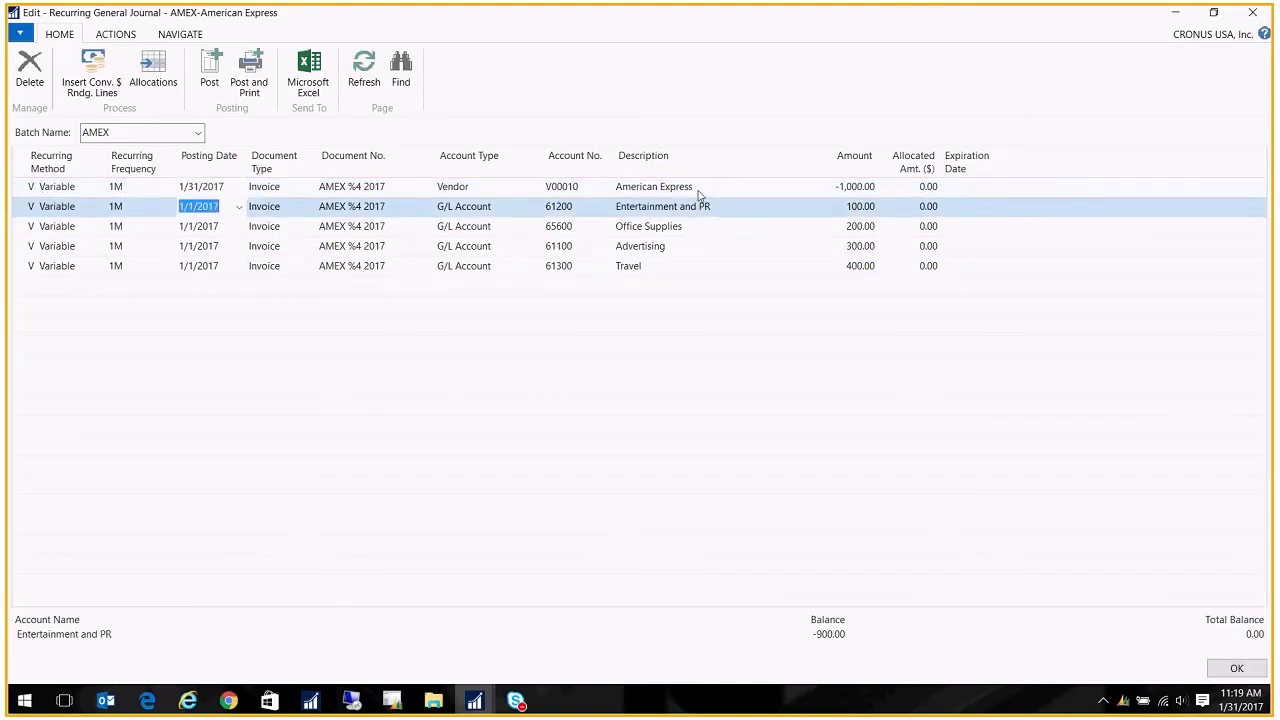
key(ctrl+v)
key(Down)
key(ctrl+v)
key(Down)
key(ctrl+v)
key(Down)
key(ctrl+v)
key(Up)
key(Up)
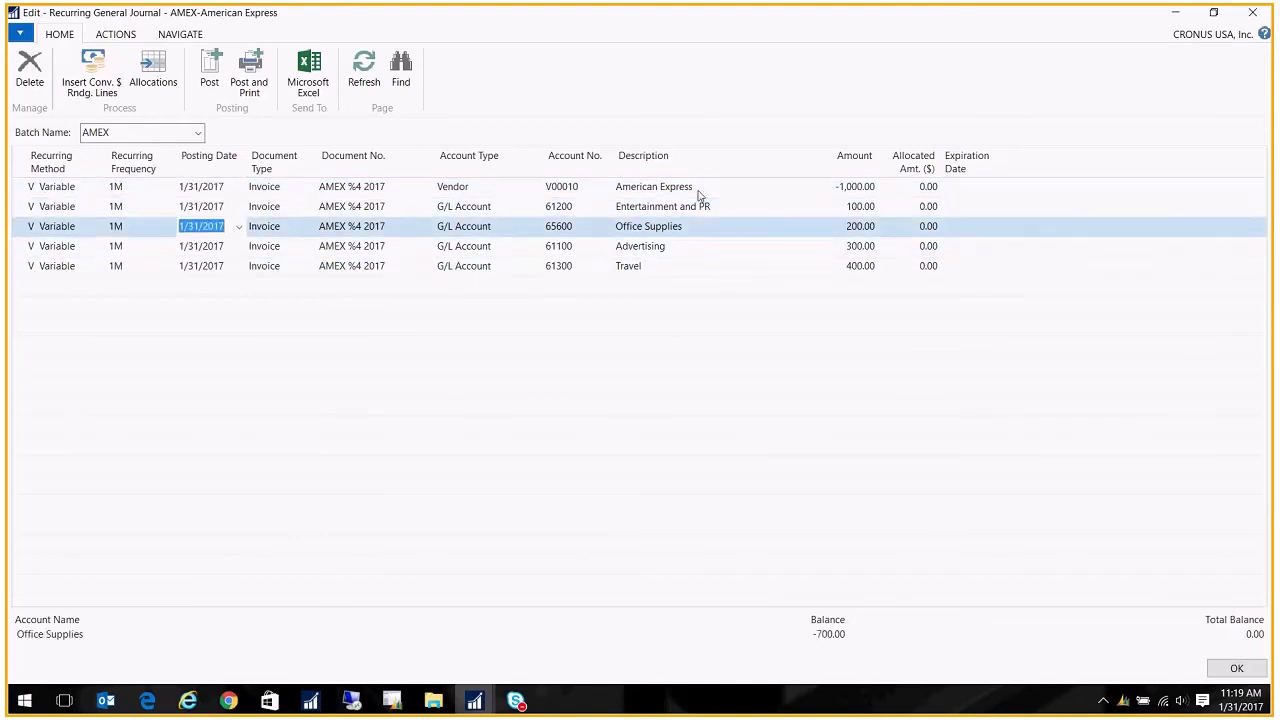
key(Up)
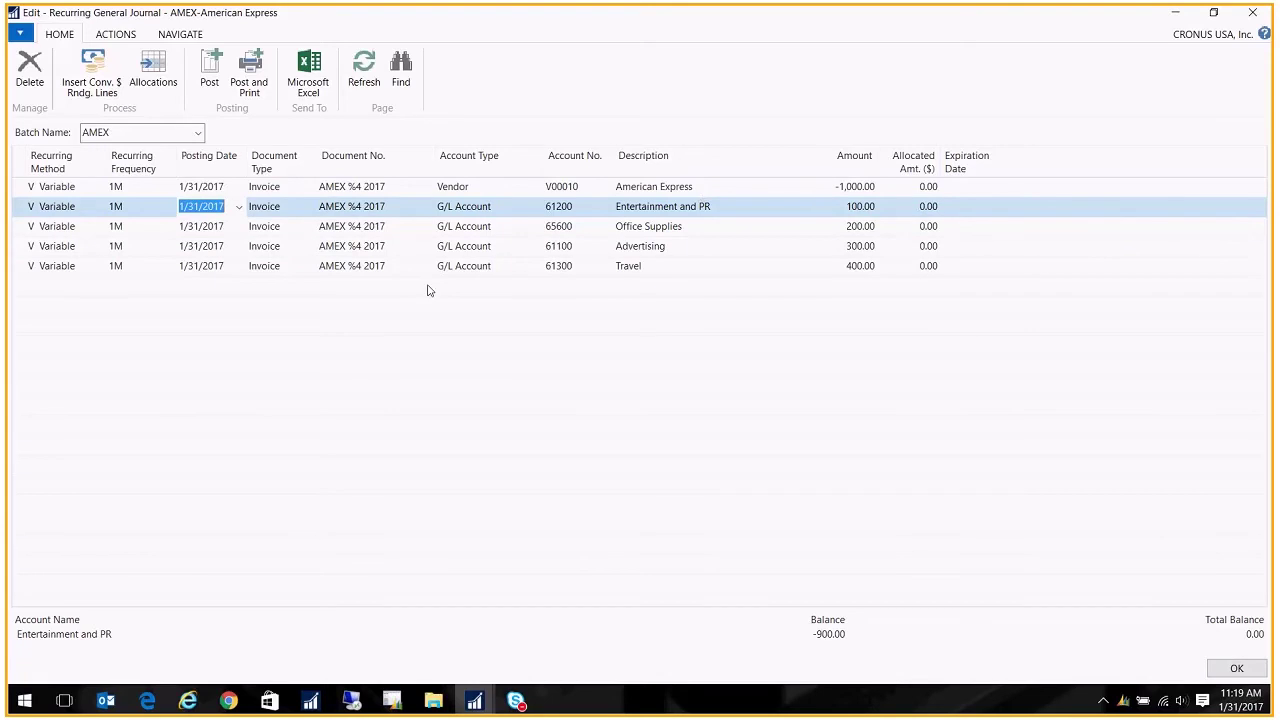
click(210, 78)
Confirm the AMEX posting, verify American Express reset to 0.00, and bring up its related information
click(648, 370)
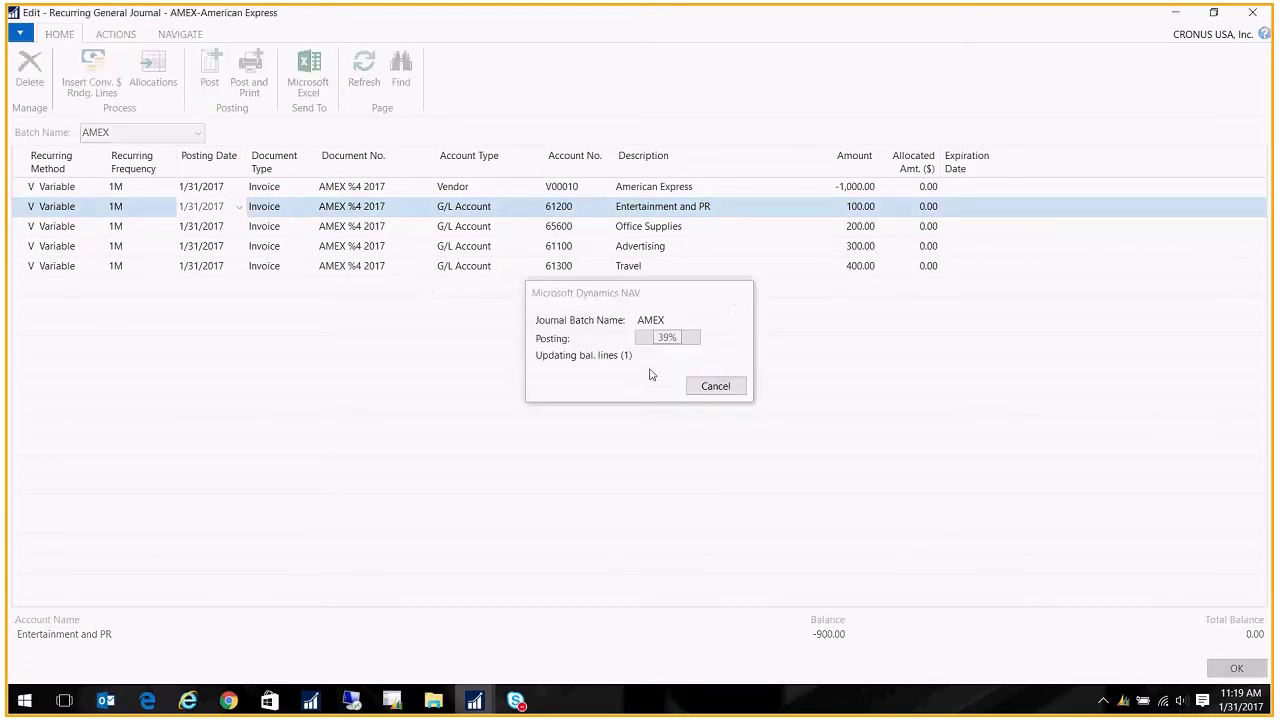
click(727, 374)
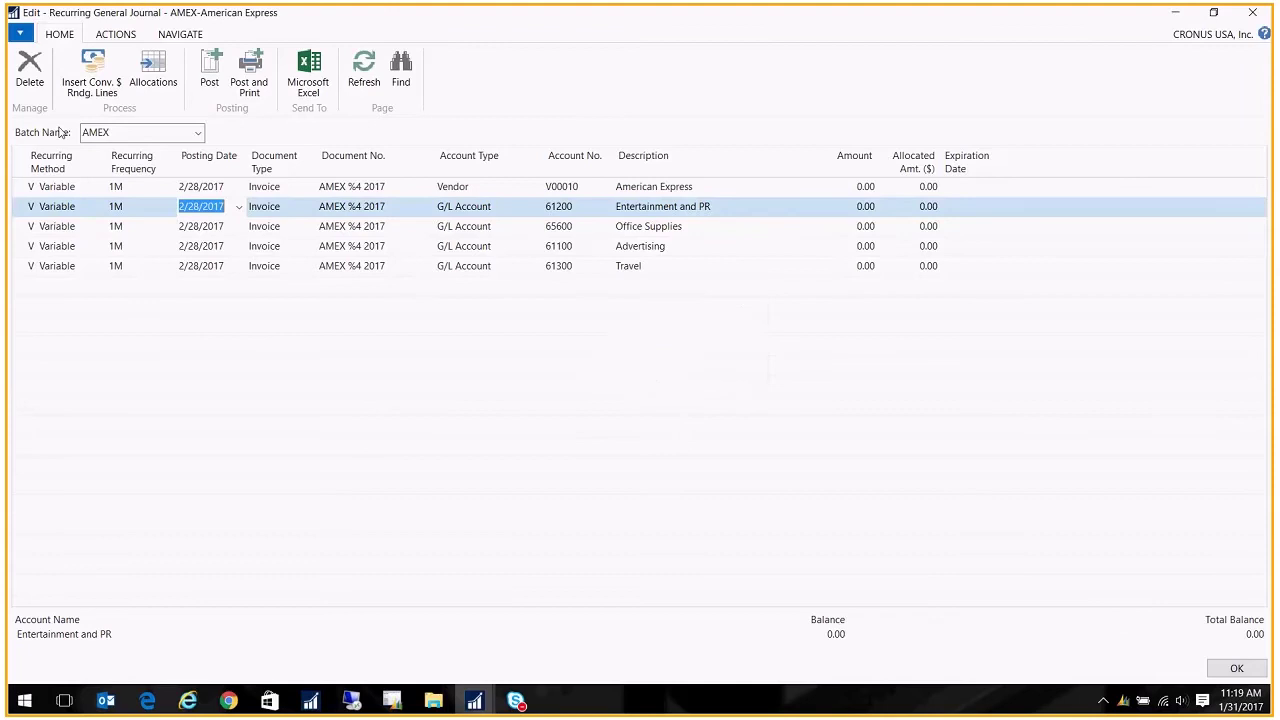
click(212, 188)
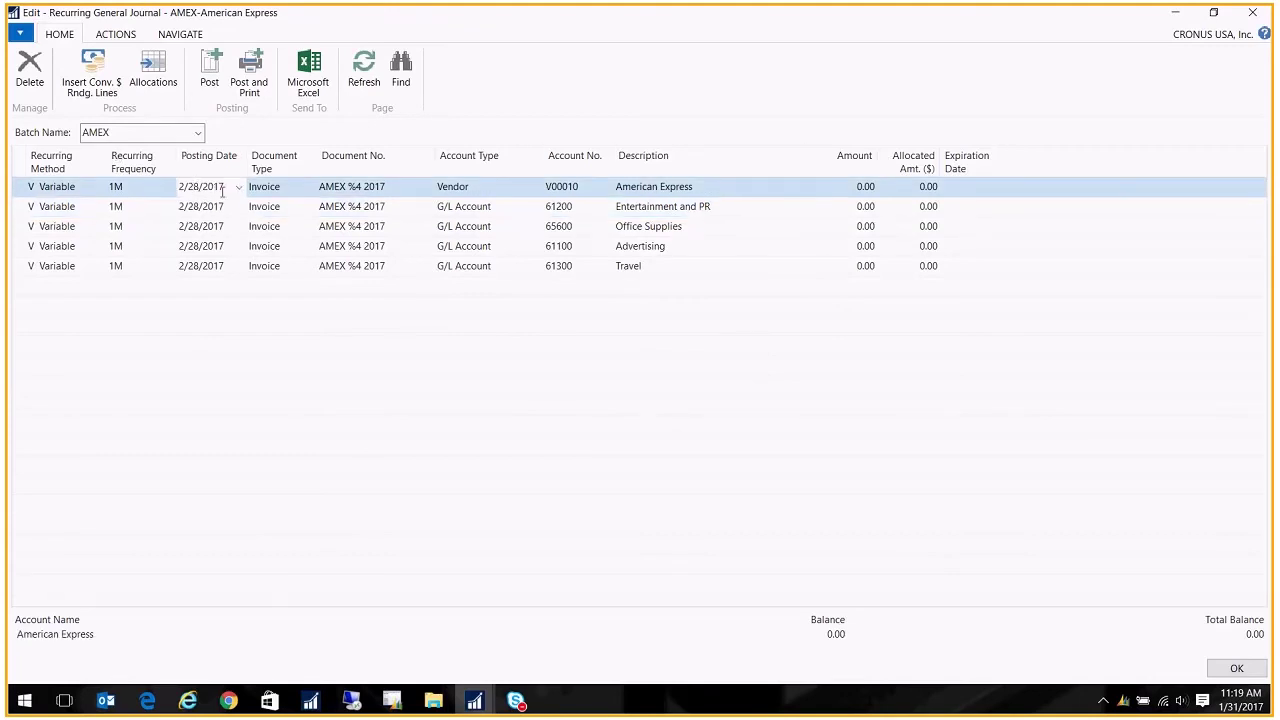
click(863, 190)
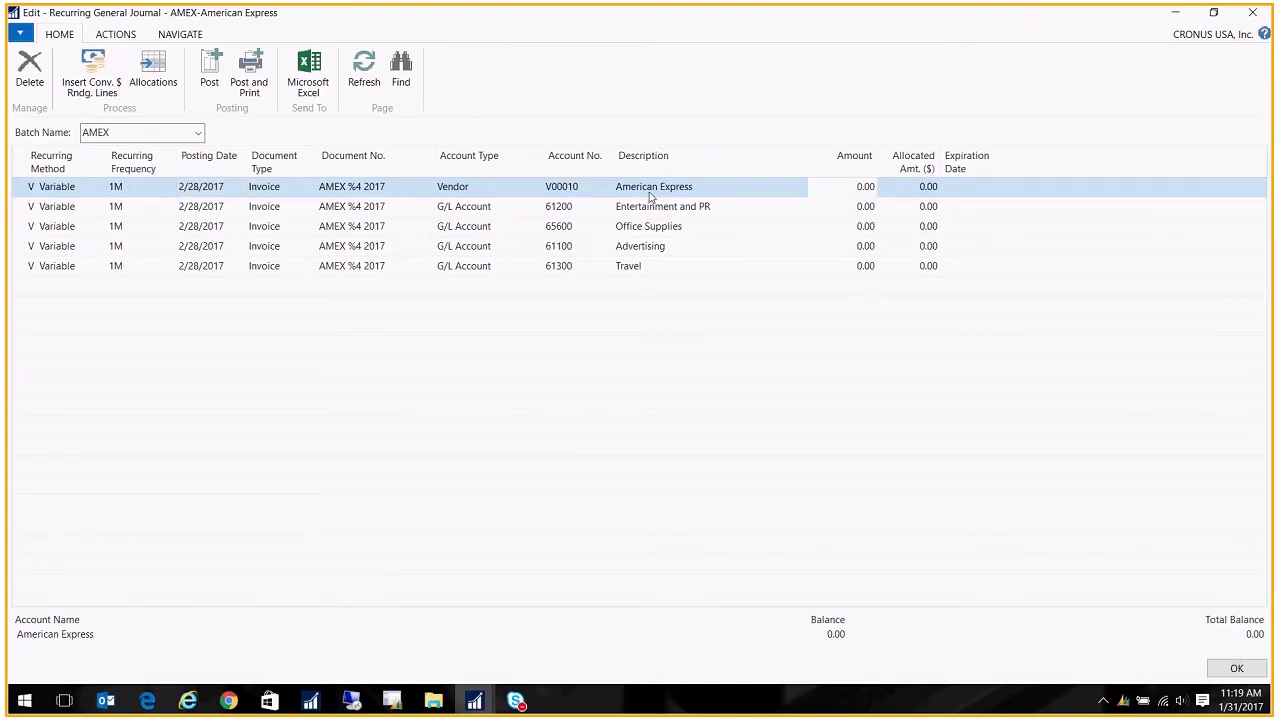
click(182, 36)
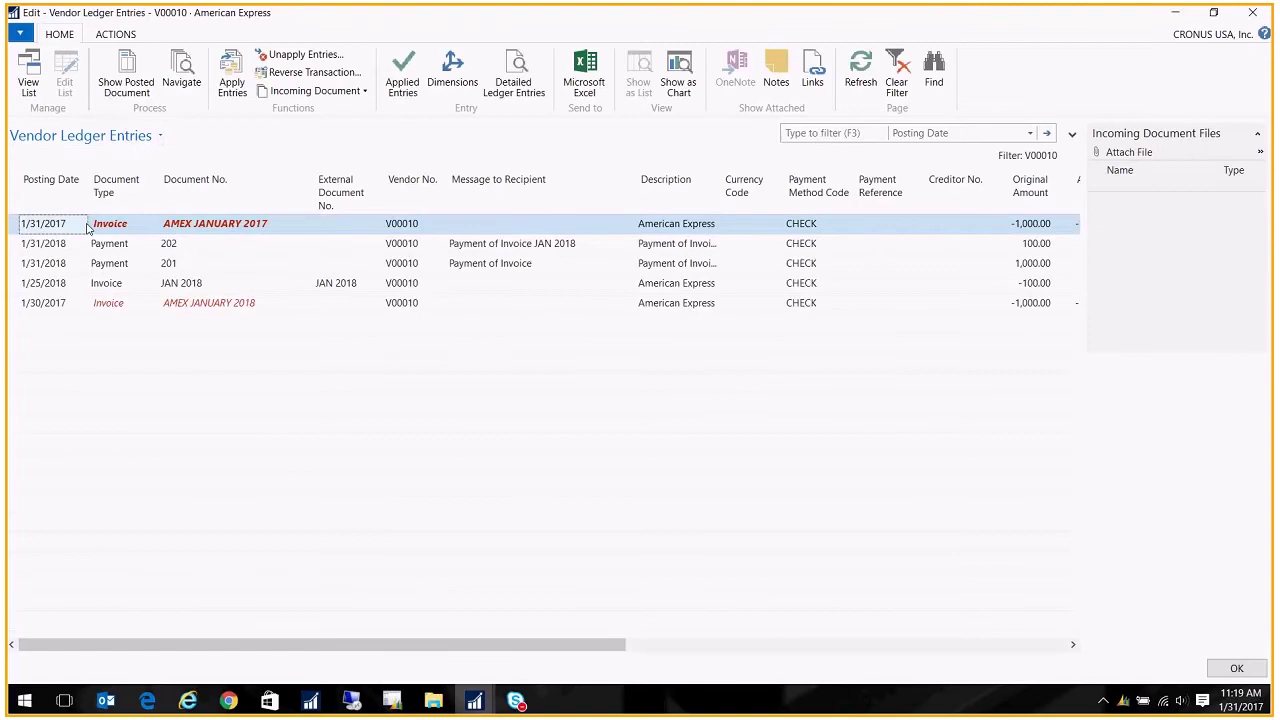
Review the posted AMEX JANUARY 2017 invoice of -1,000.00, then close it and list the batches
click(240, 226)
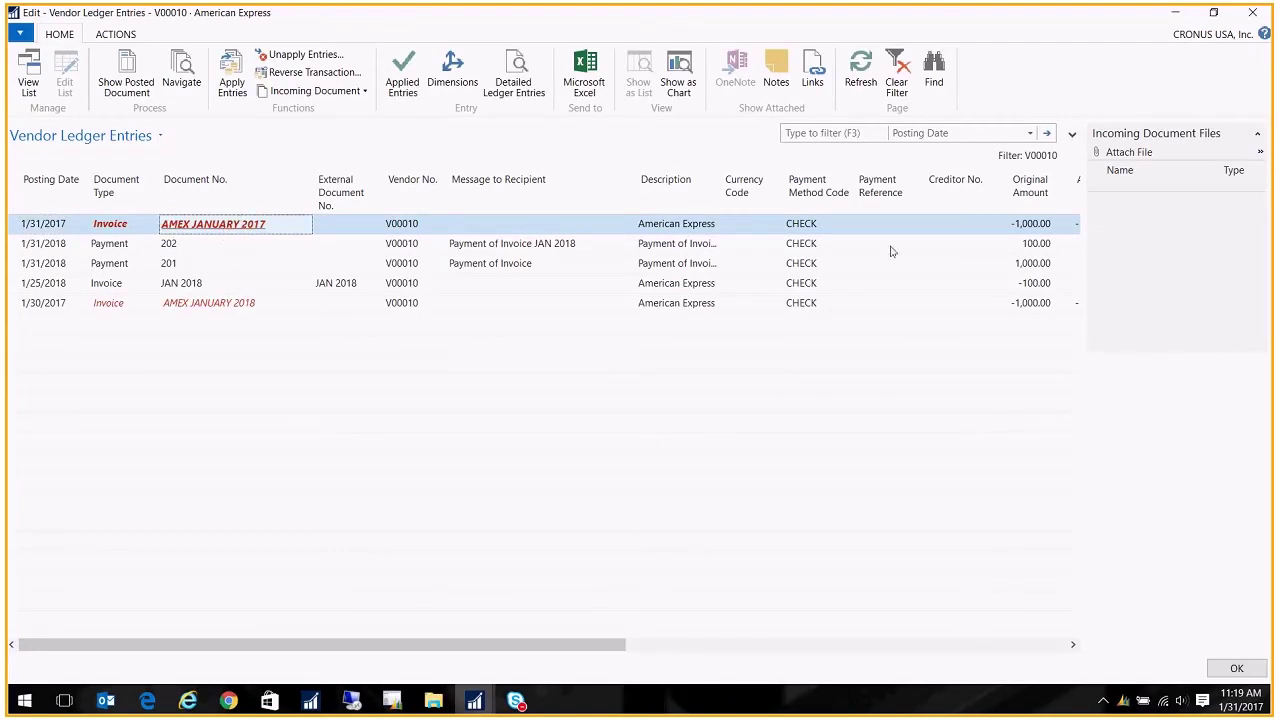
click(1030, 230)
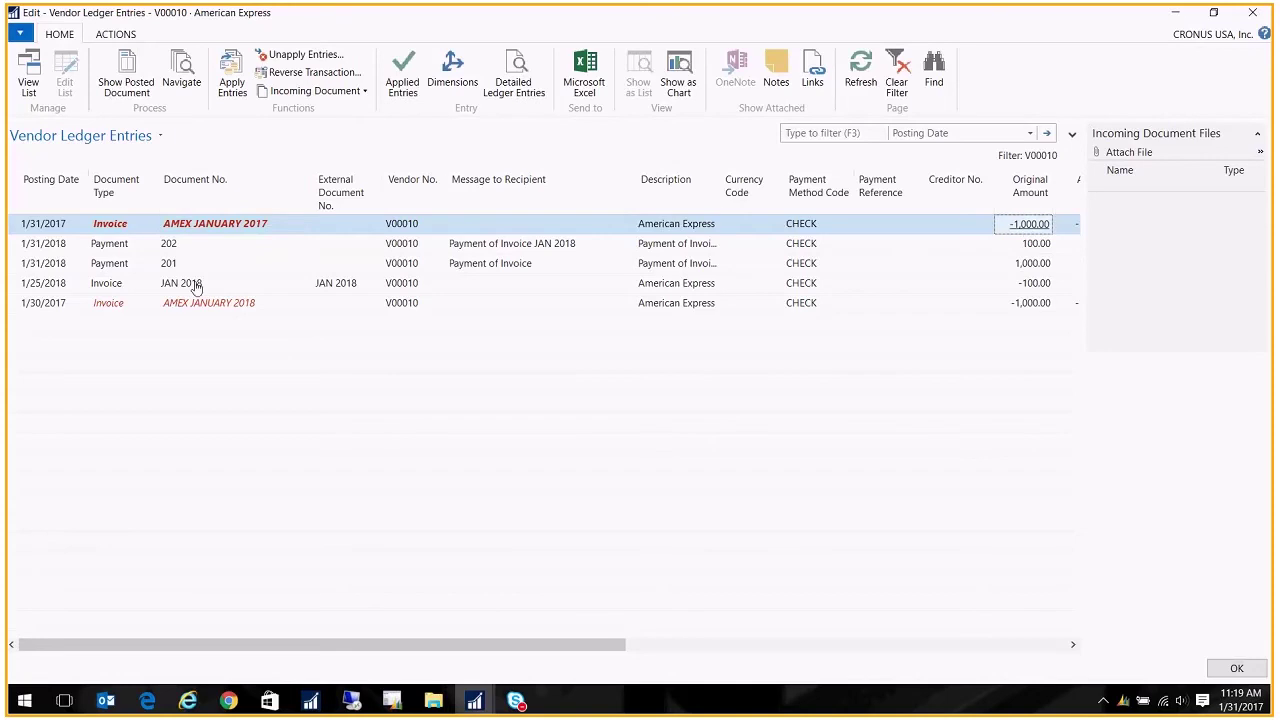
click(1253, 14)
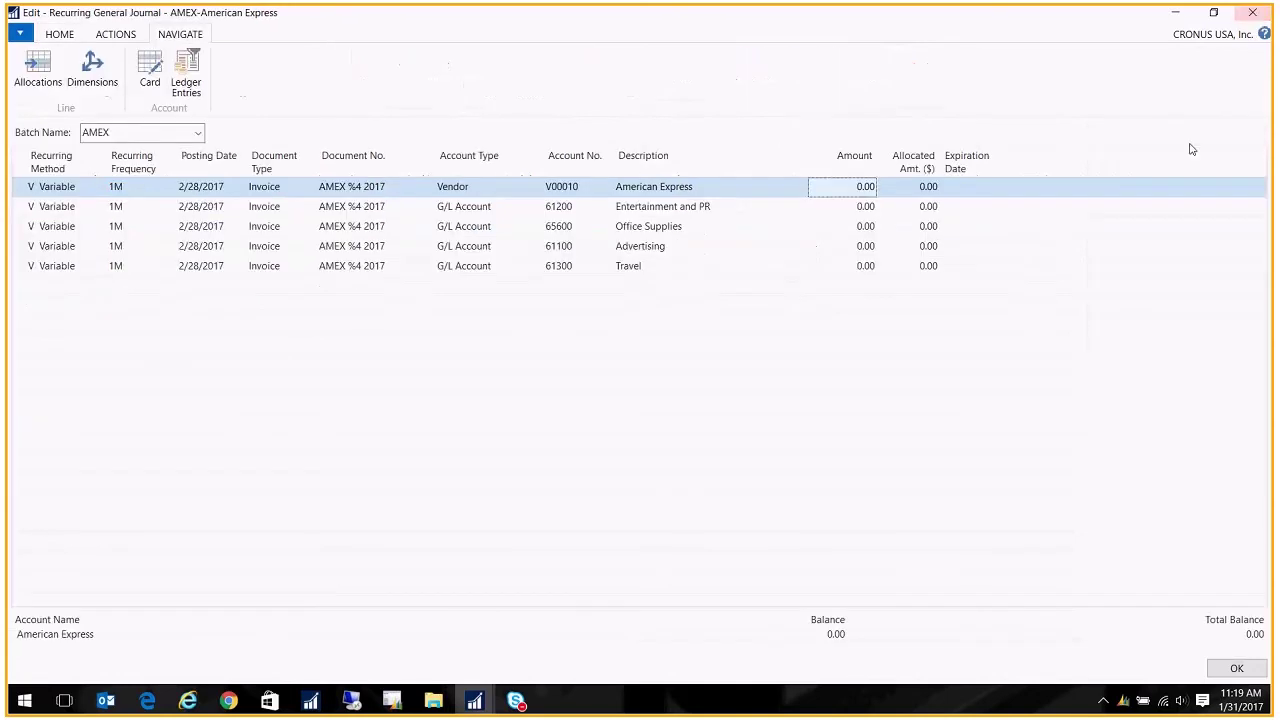
click(200, 135)
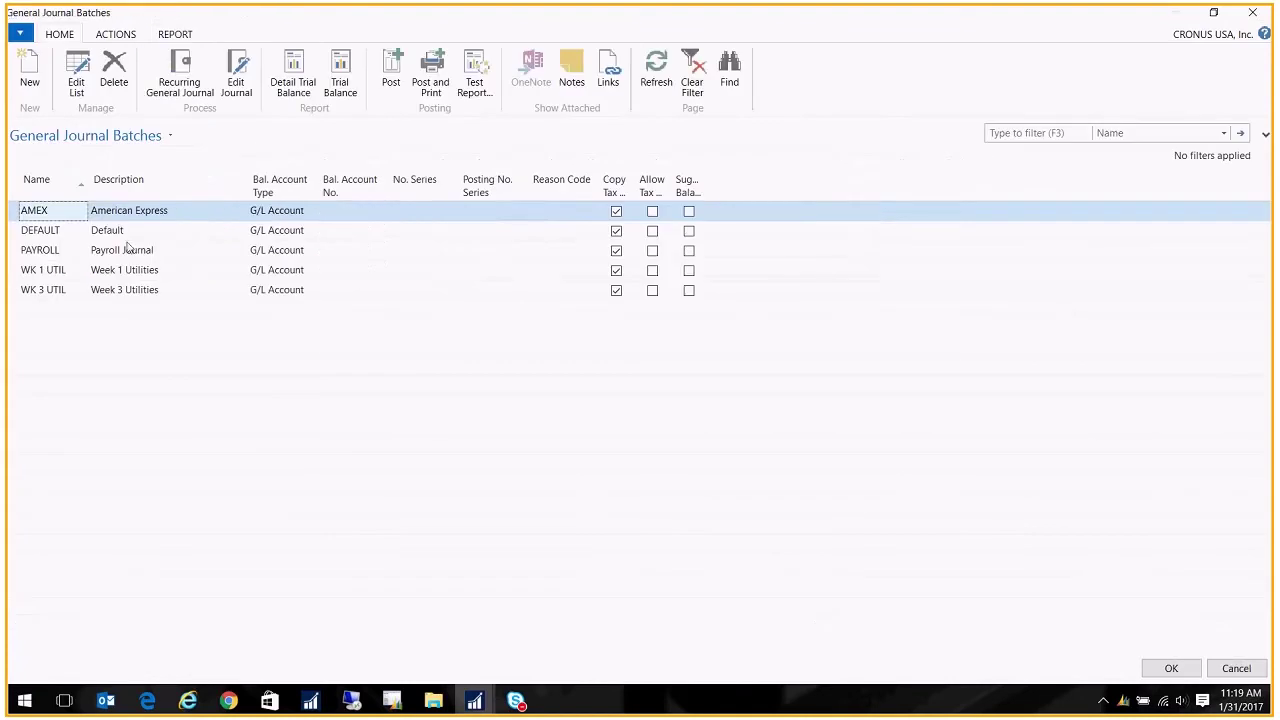
click(122, 252)
double_click(122, 254)
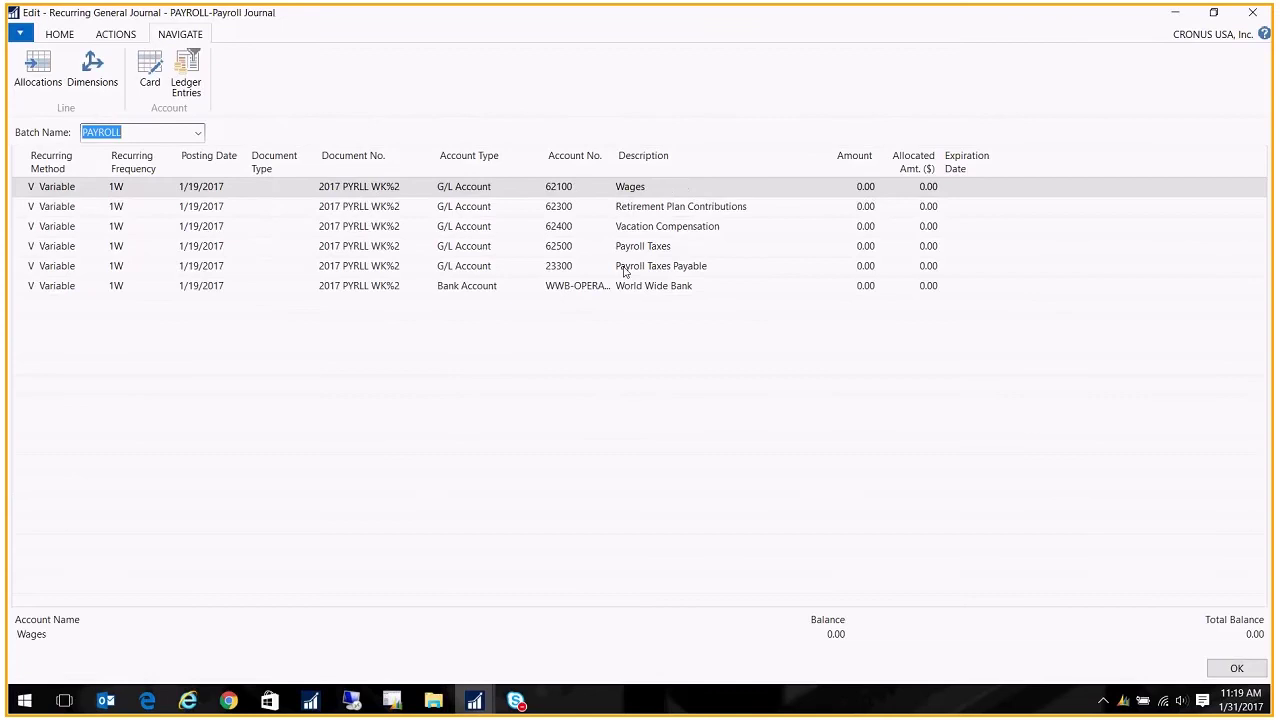
click(651, 288)
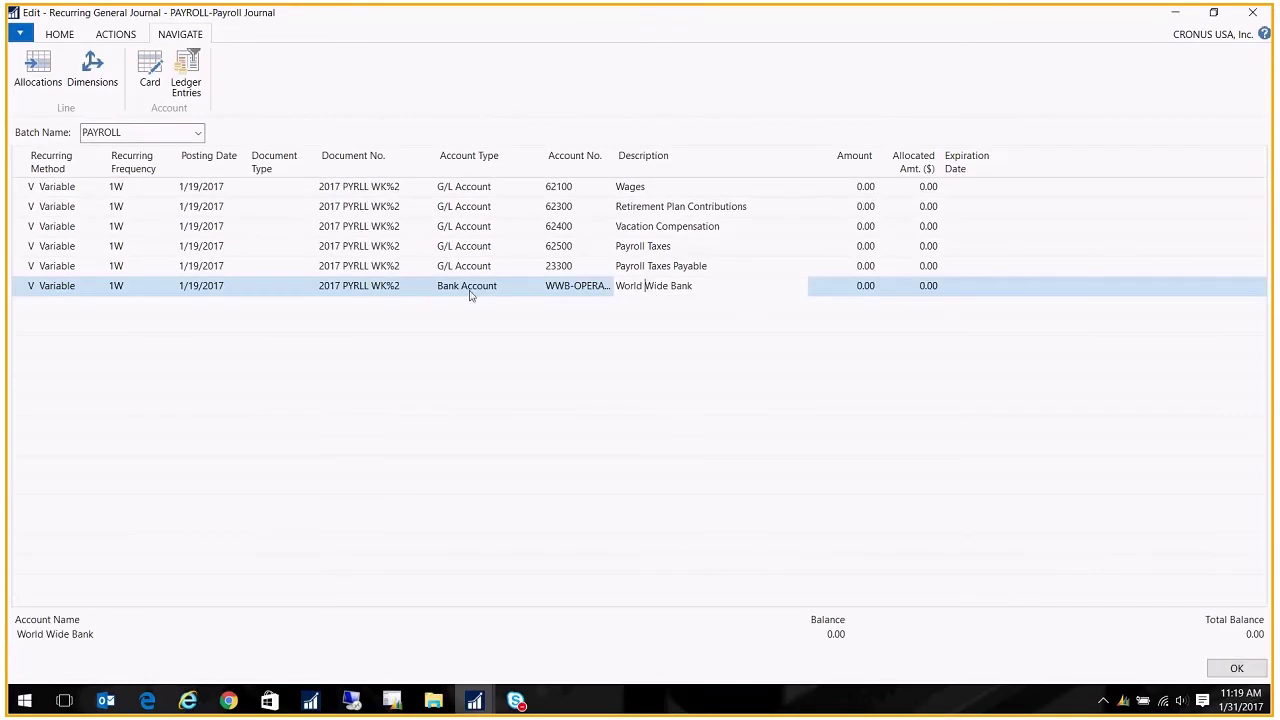
click(876, 187)
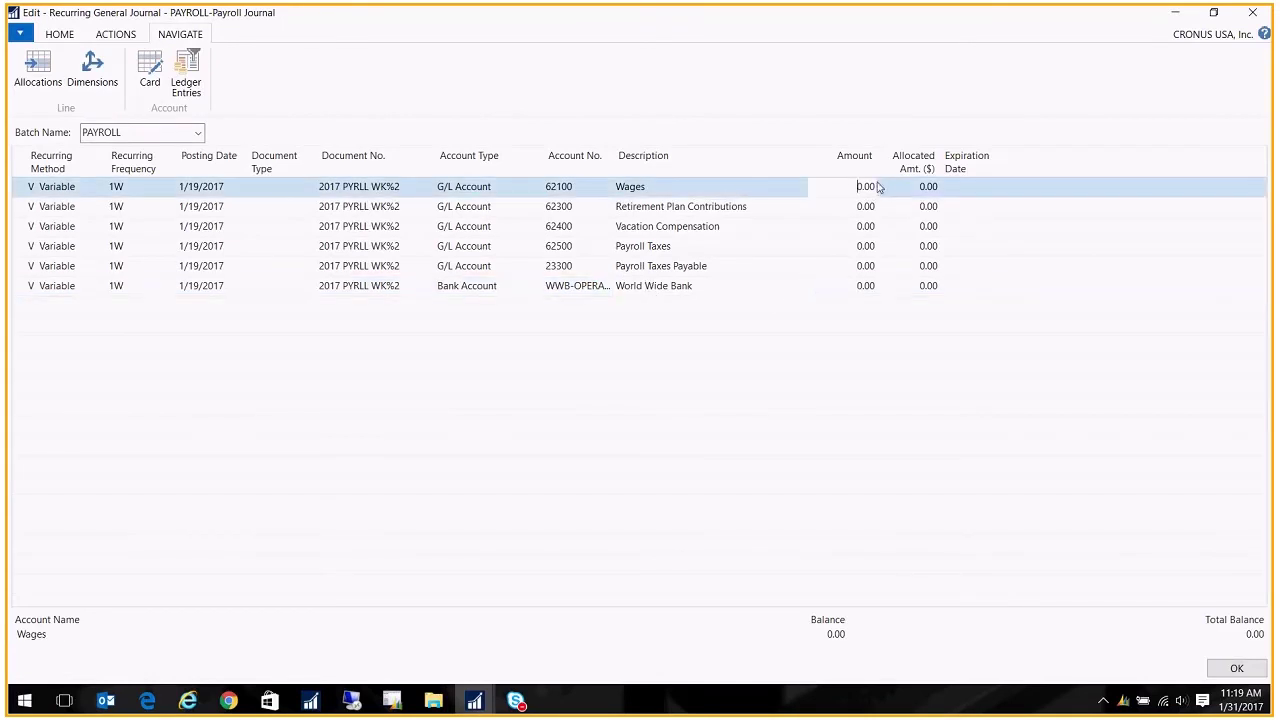
click(61, 188)
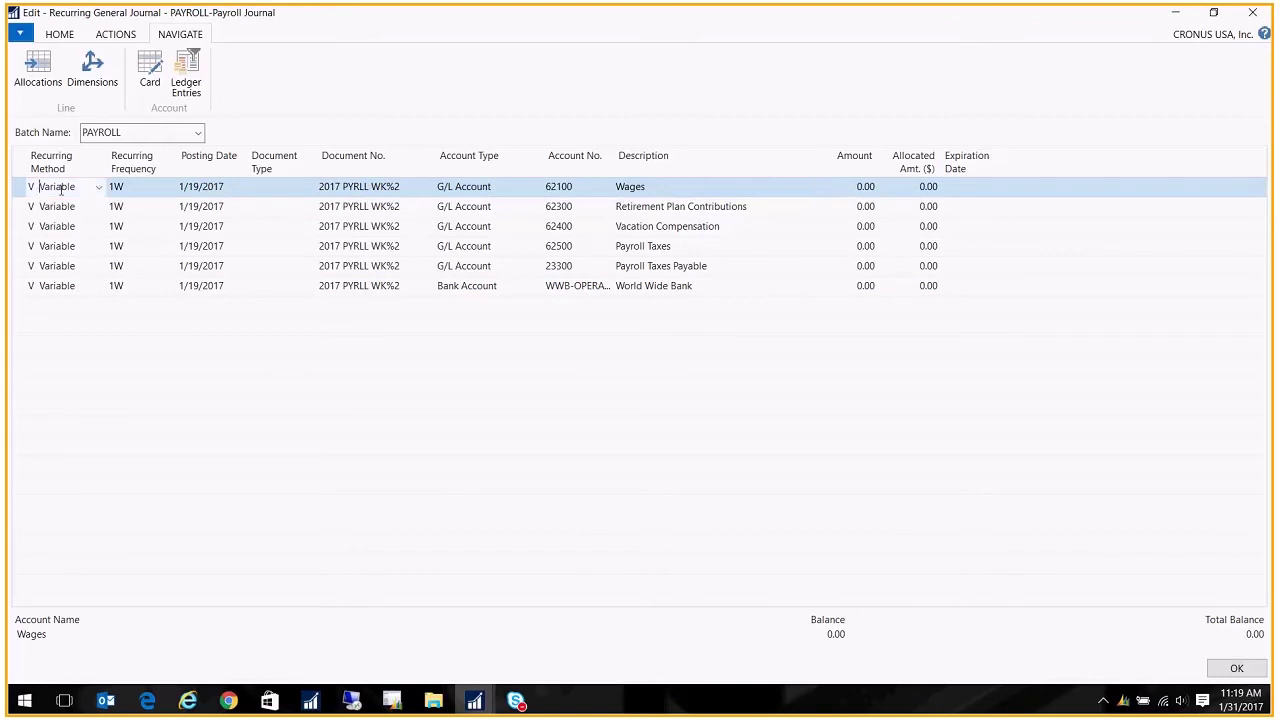
click(136, 190)
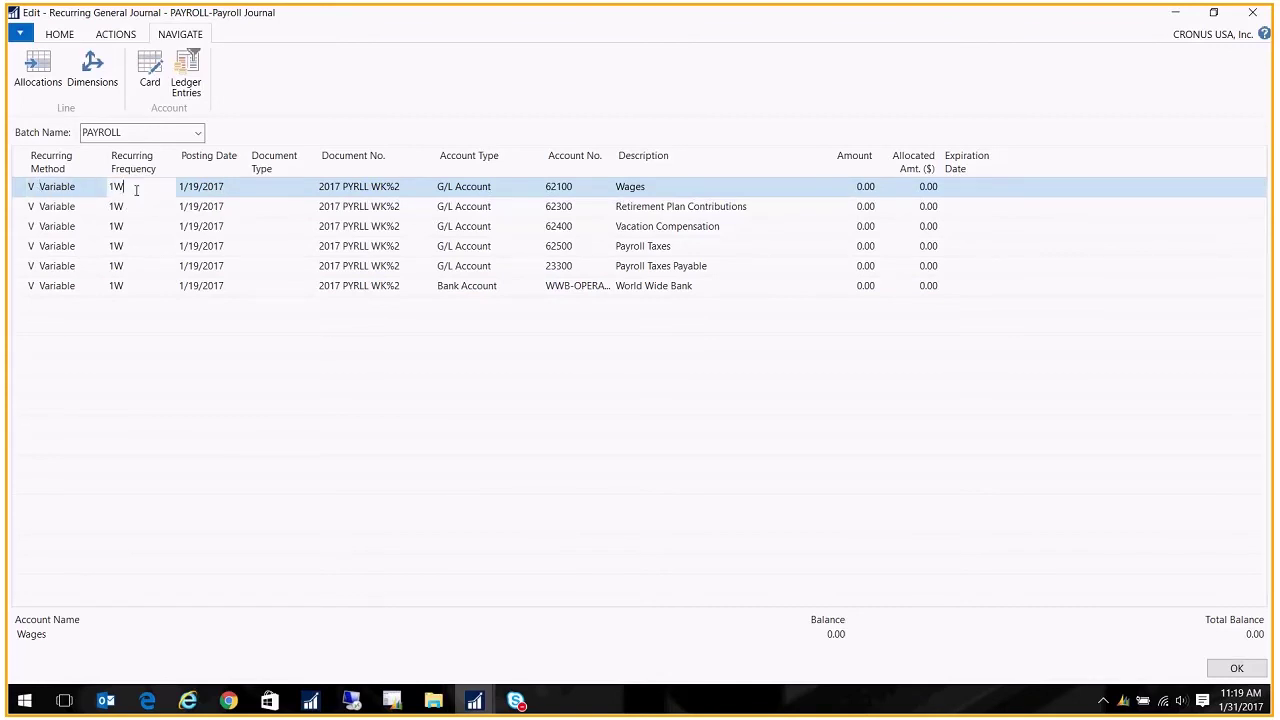
click(296, 187)
key(Tab)
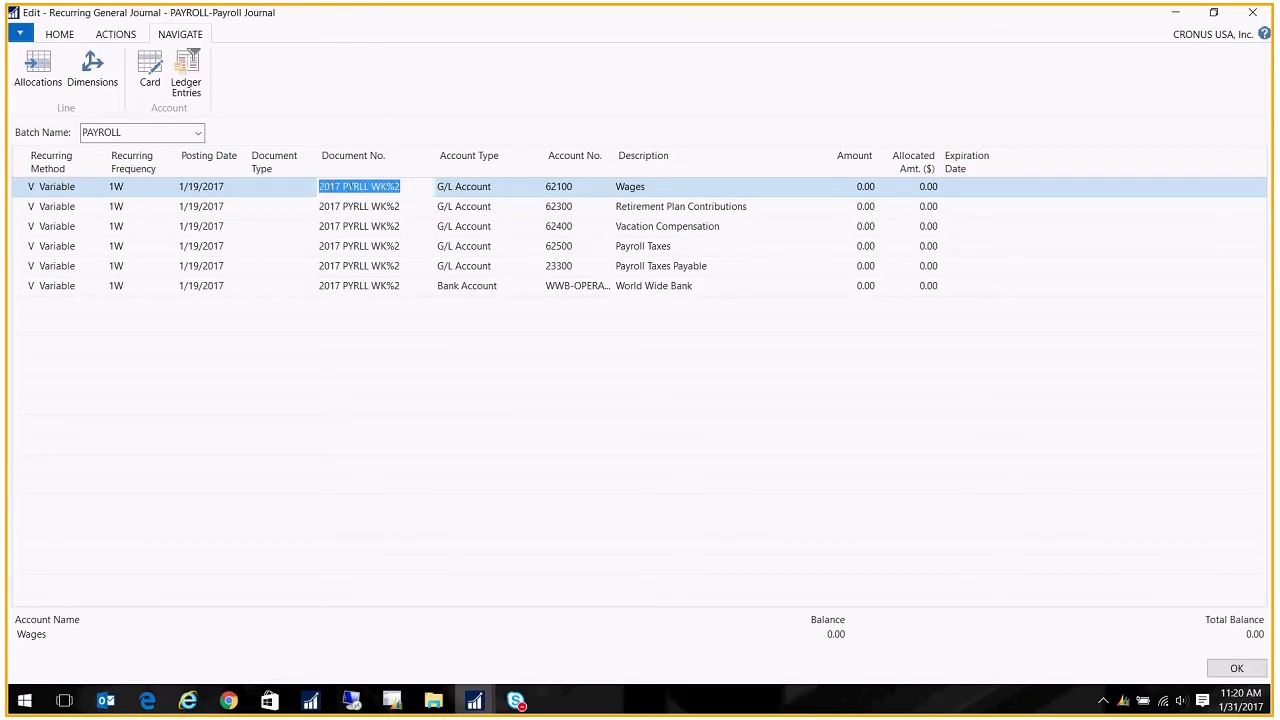
click(400, 187)
drag(400, 187, 385, 187)
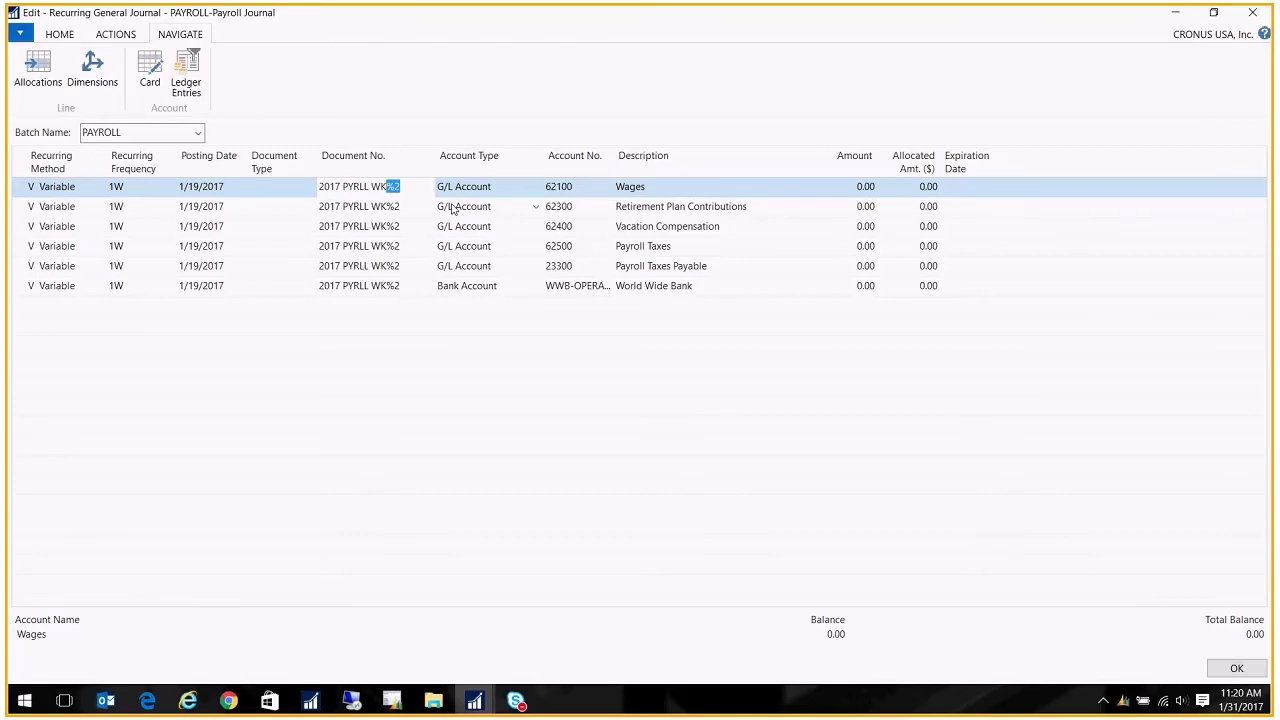
key(Tab)
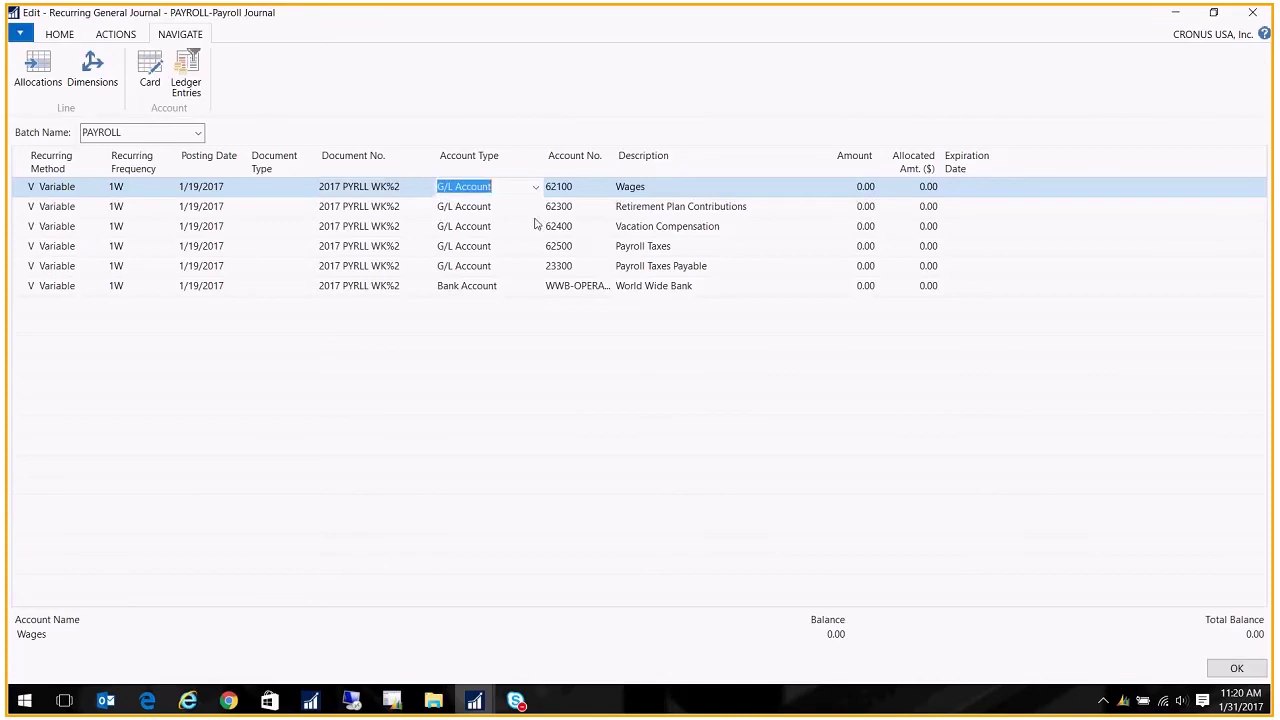
key(Tab)
Enter Wages 100,000, retirement 1,500 and vacation 4,000 amounts
click(855, 187)
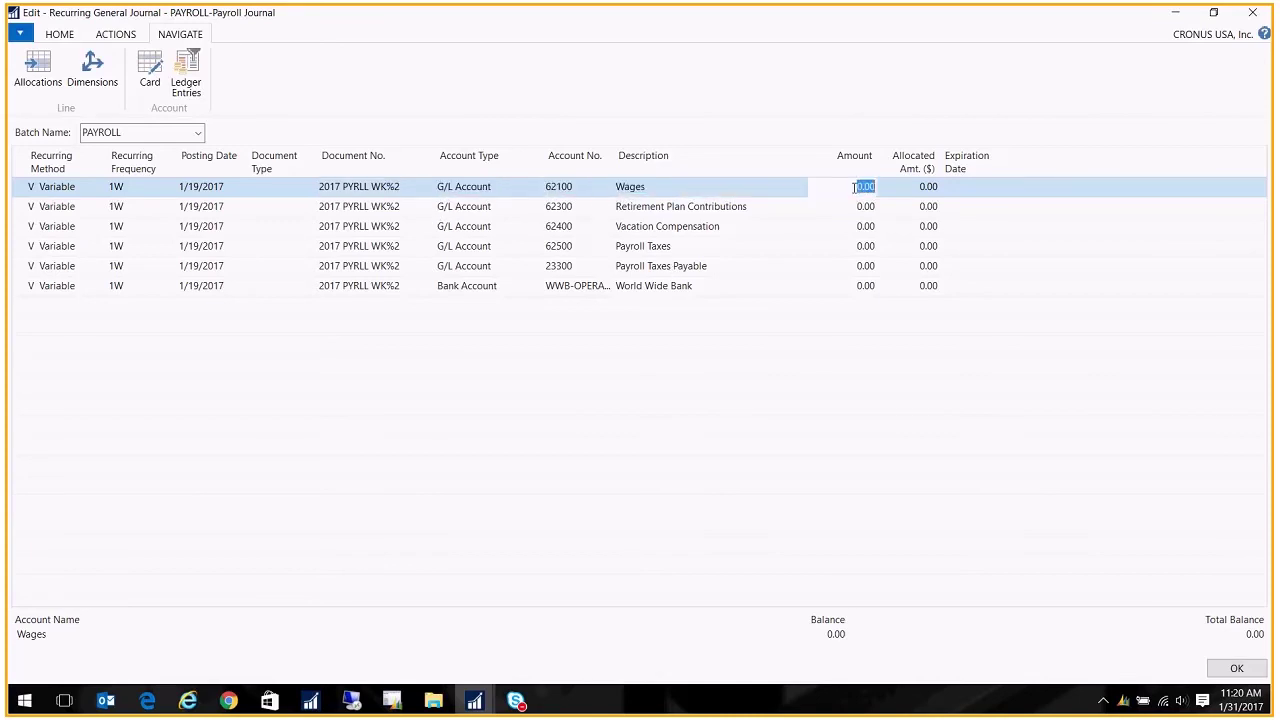
text(100,000)
key(Down)
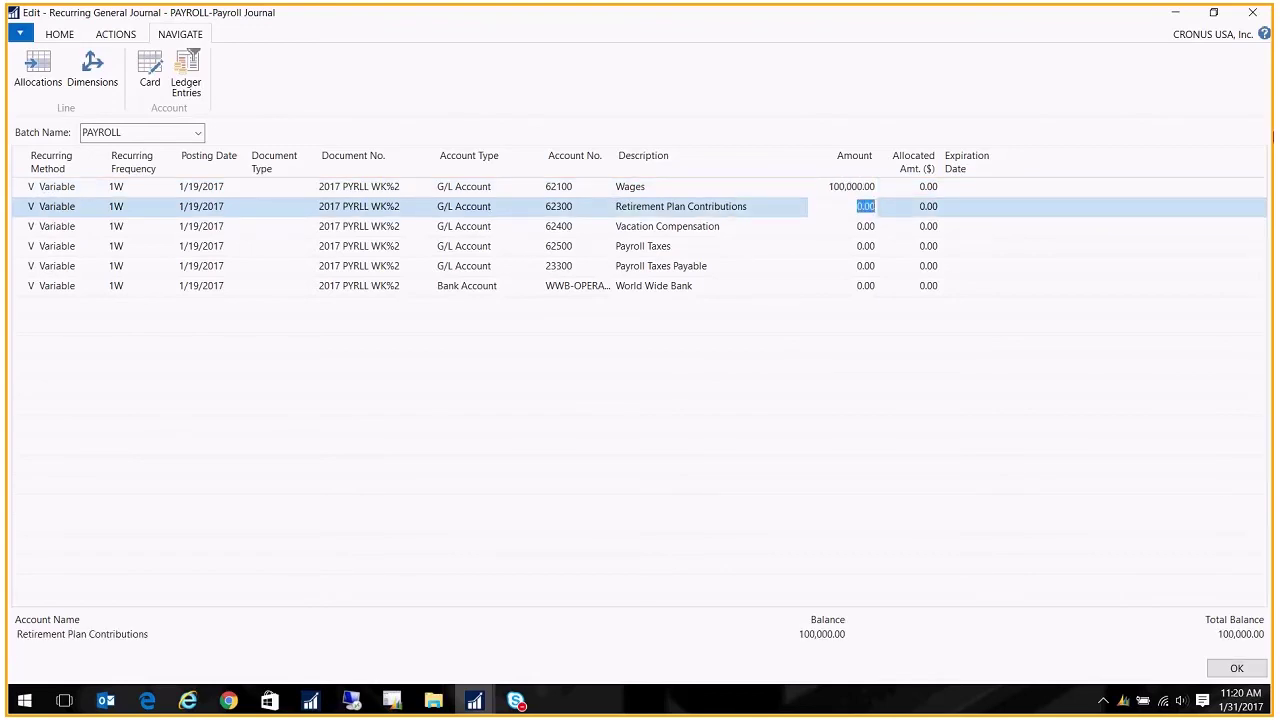
text(1500)
key(Down)
text(4)
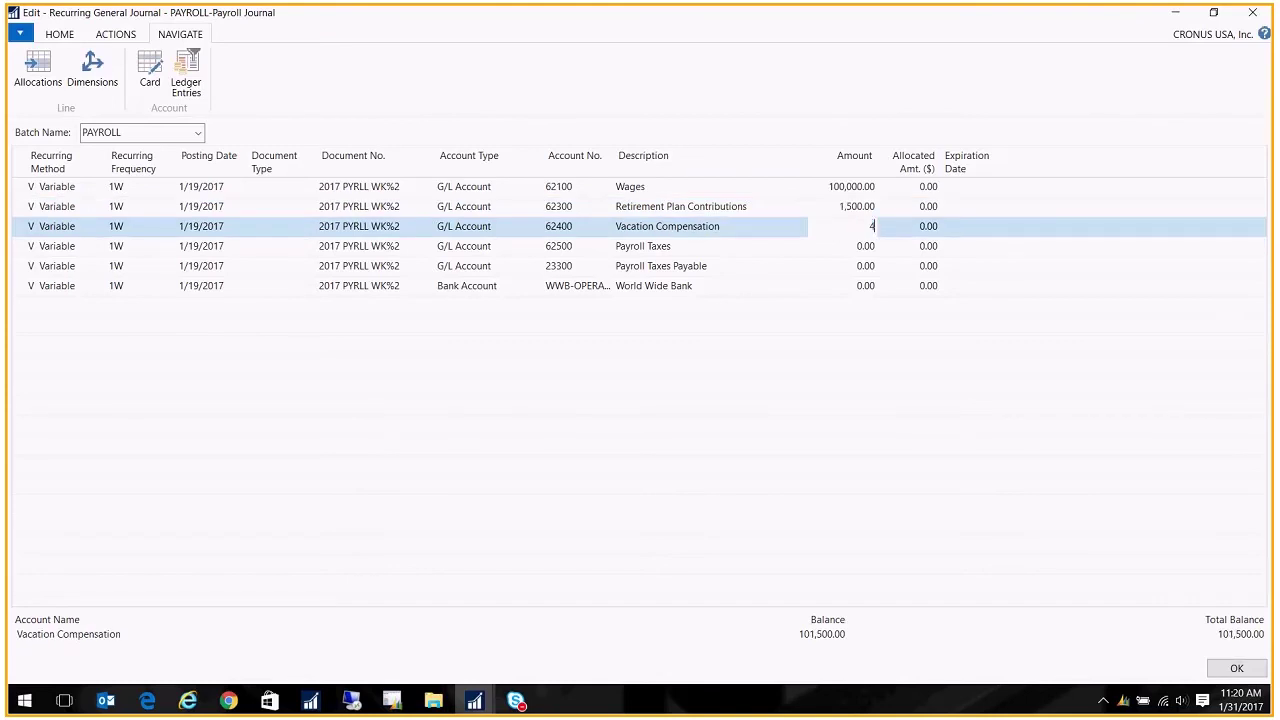
text(000)
key(Down)
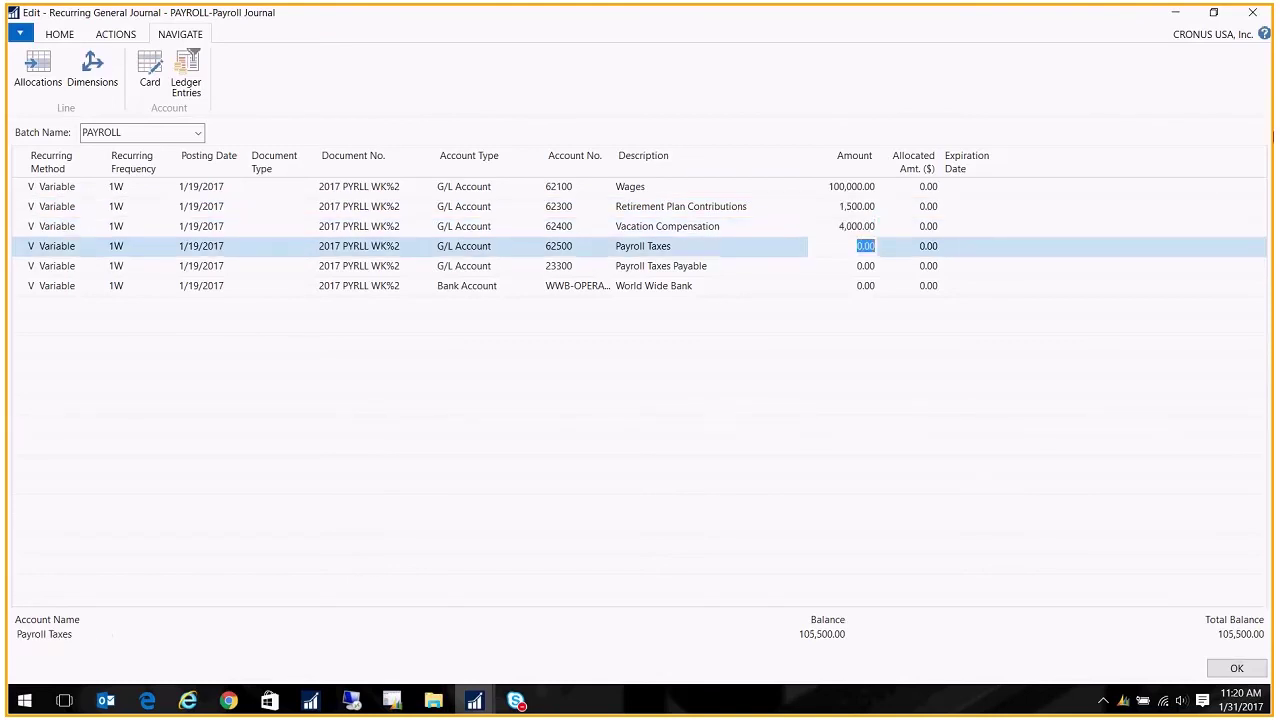
Enter payroll taxes 10,000, taxes payable -10,000 and World Wide Bank -105,500
text(8)
key(BackSpace)
text(10000)
key(Down)
text(-10000)
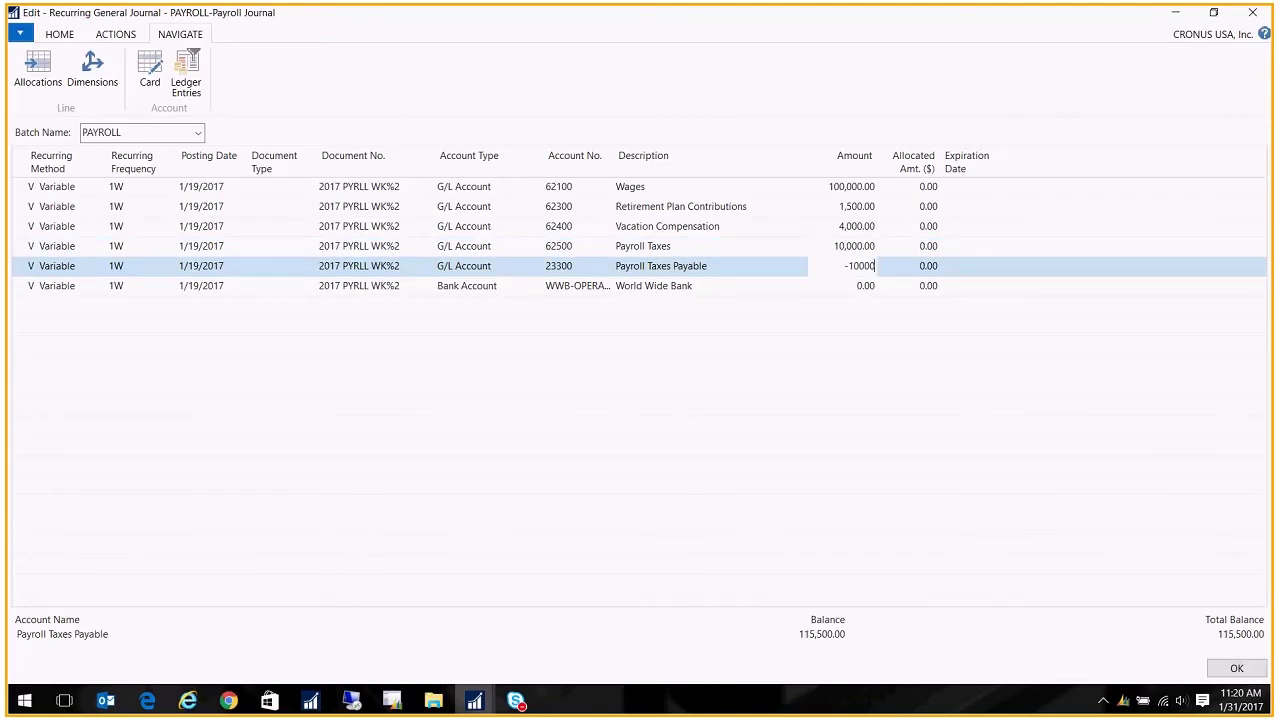
key(Down)
text(1)
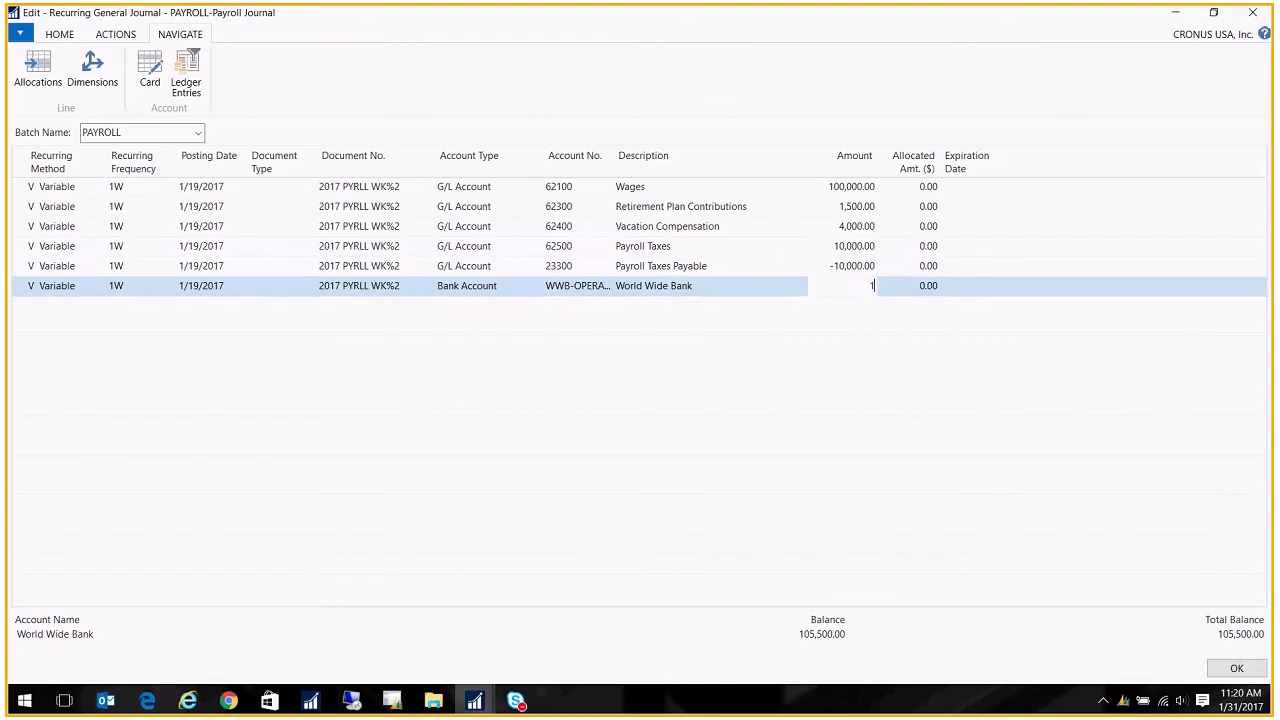
text(0)
key(BackSpace)
key(BackSpace)
text(-105,500)
key(Up)
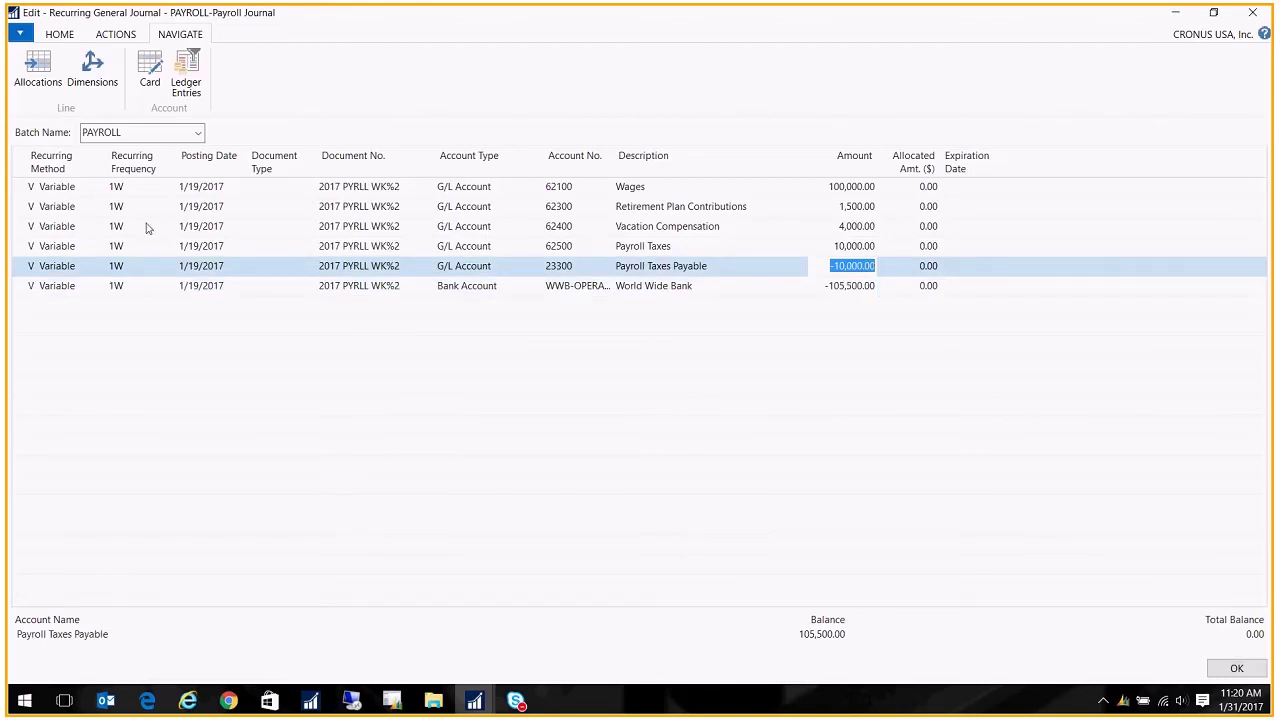
Post the PAYROLL journal and verify the Wages line rolled forward to 1/26/2017
click(60, 36)
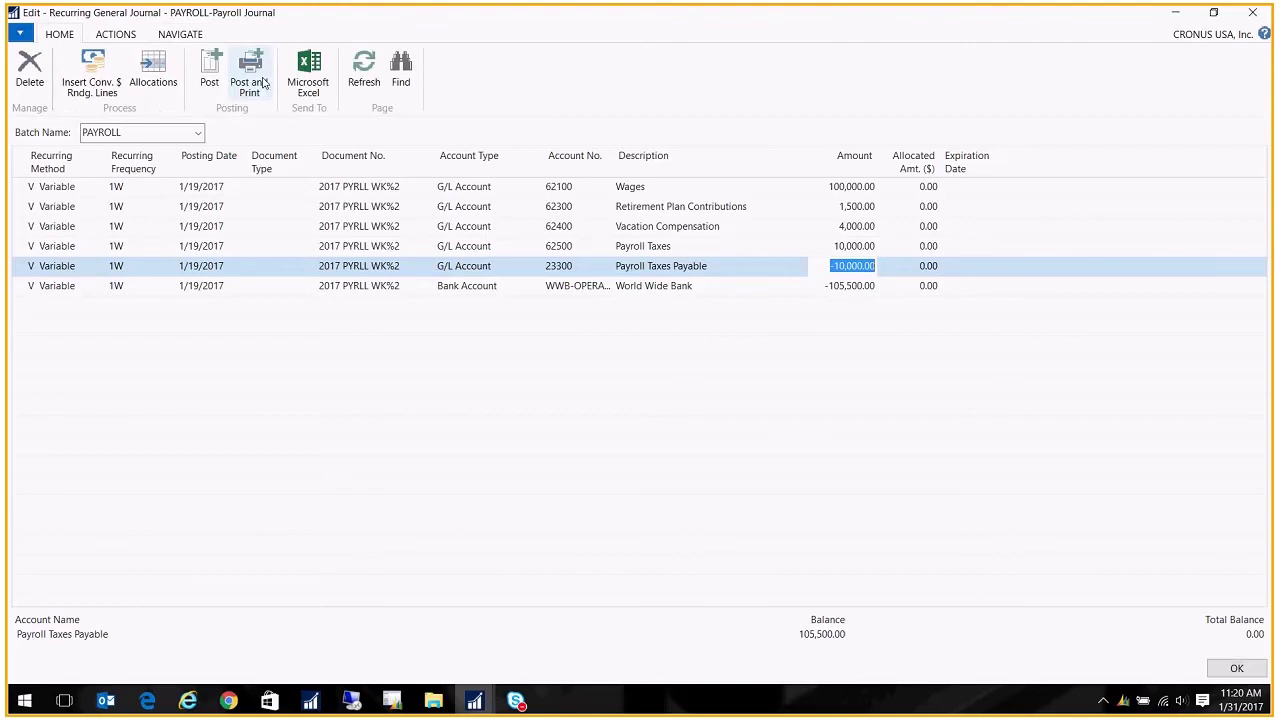
click(211, 72)
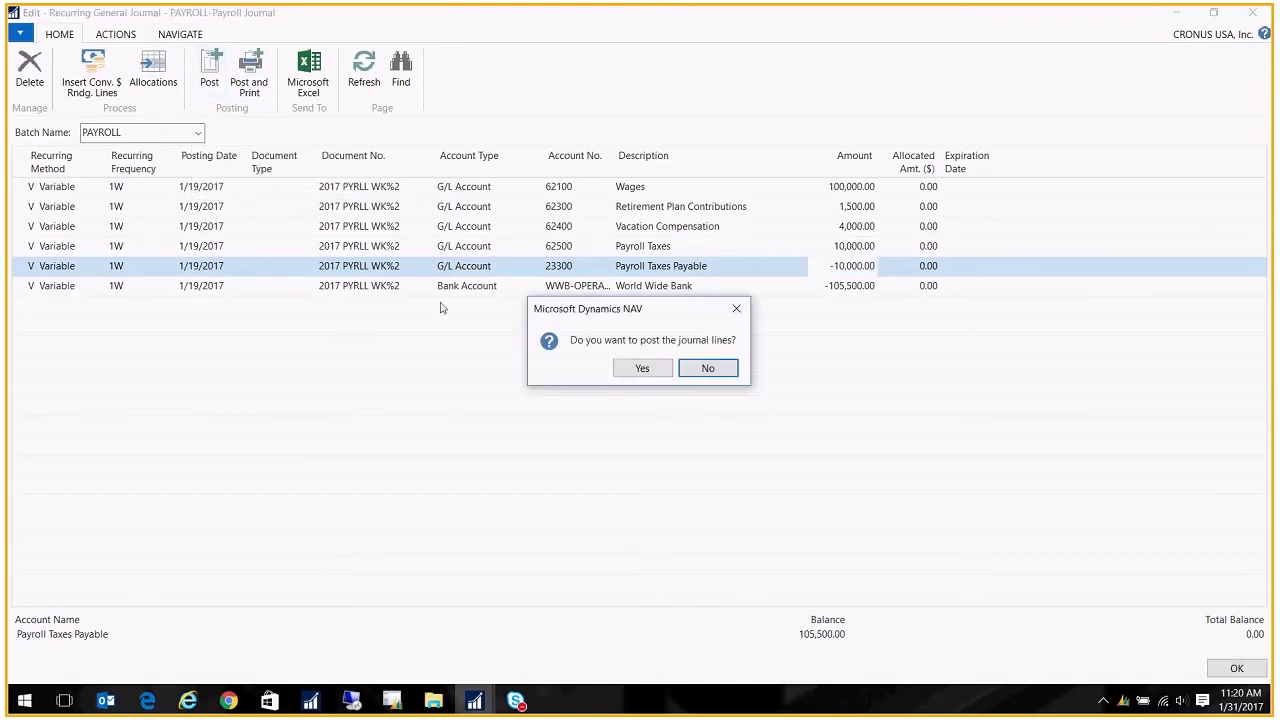
click(650, 371)
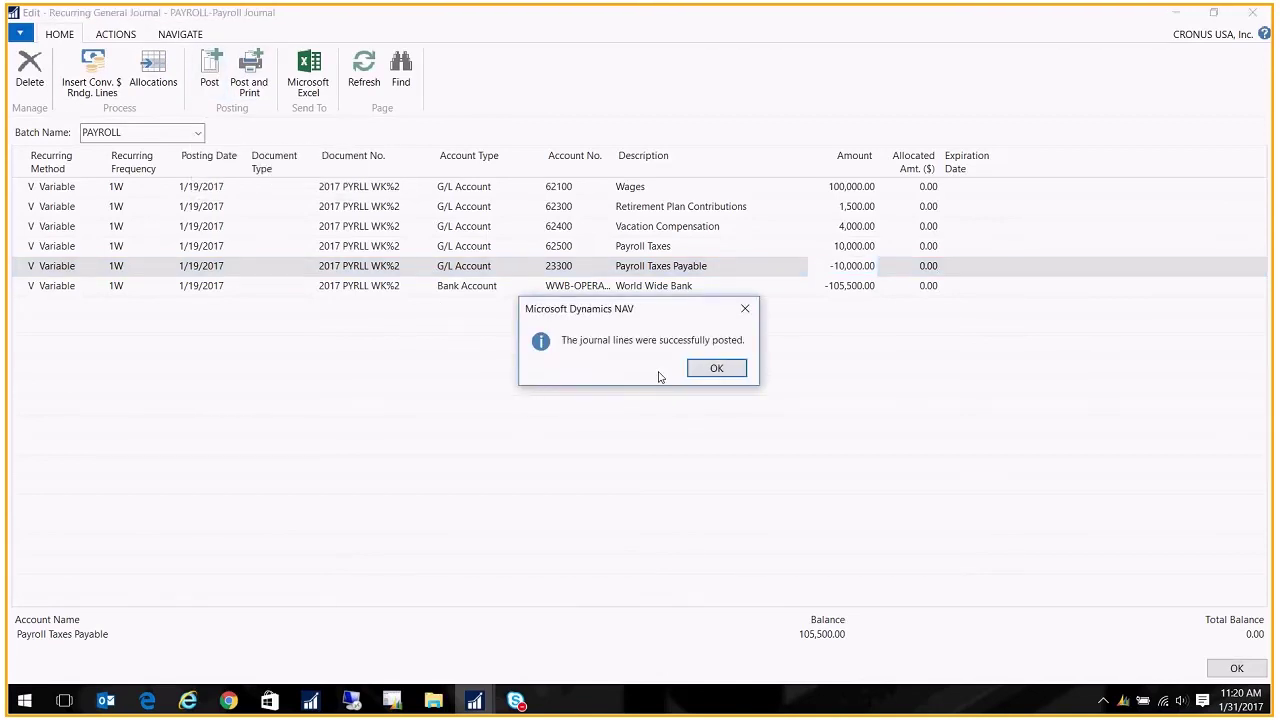
click(729, 369)
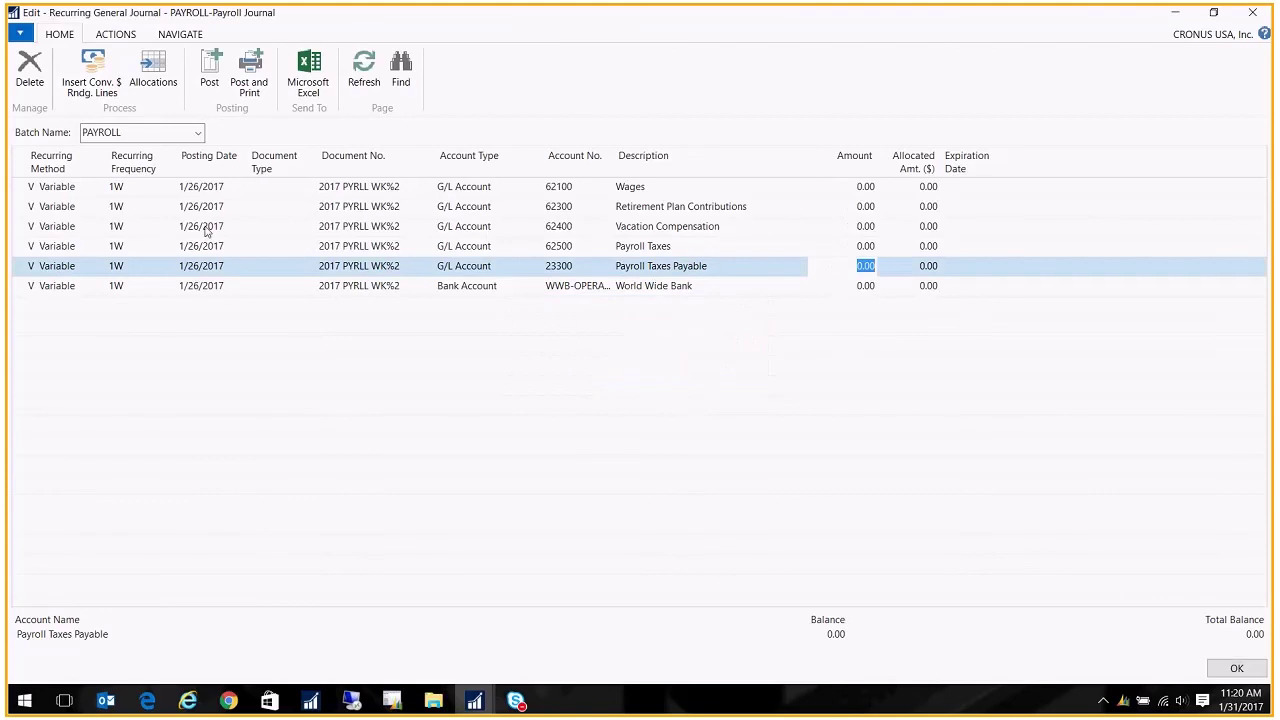
click(196, 188)
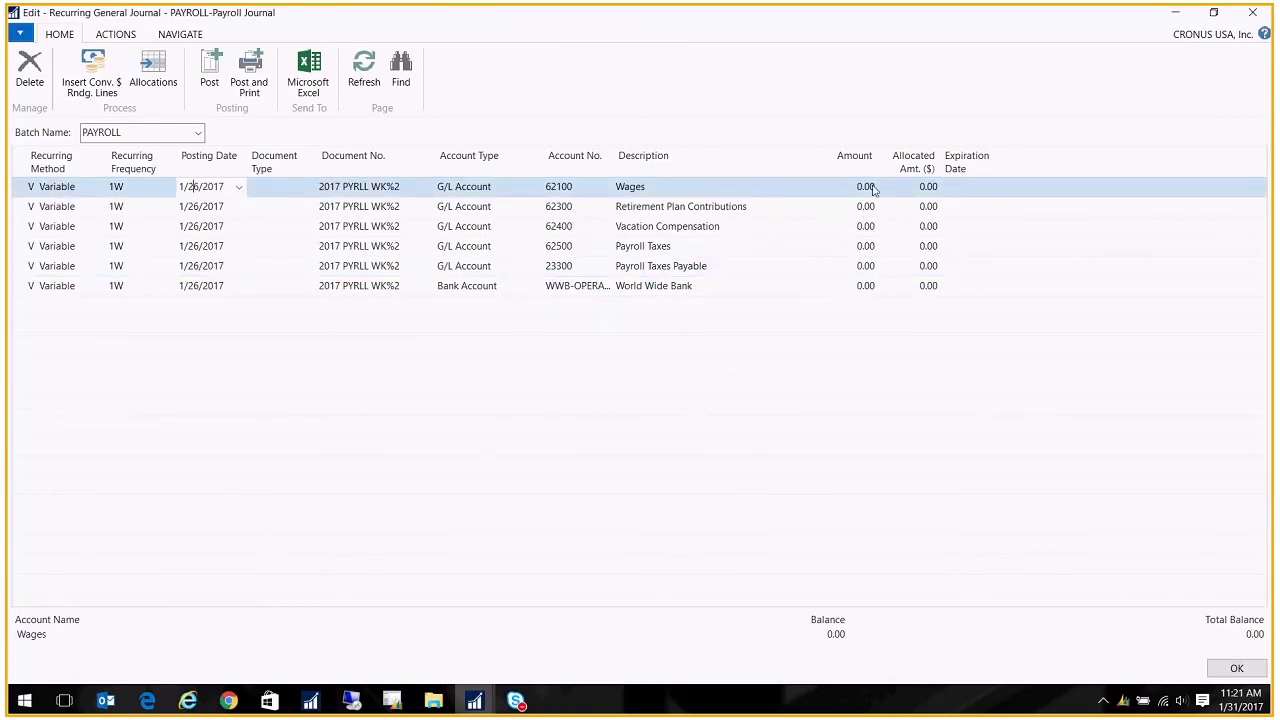
Load the WK 1 UTIL batch and review its postage and CoolWood phone lines
click(197, 134)
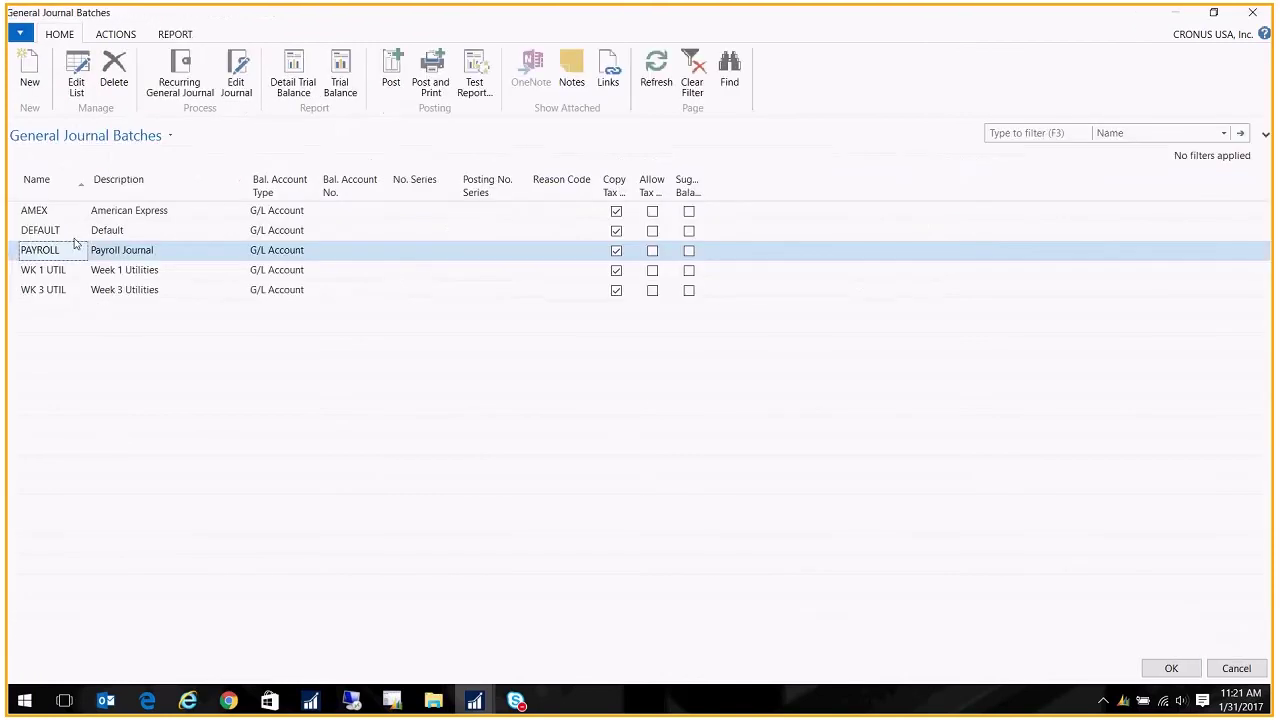
click(44, 272)
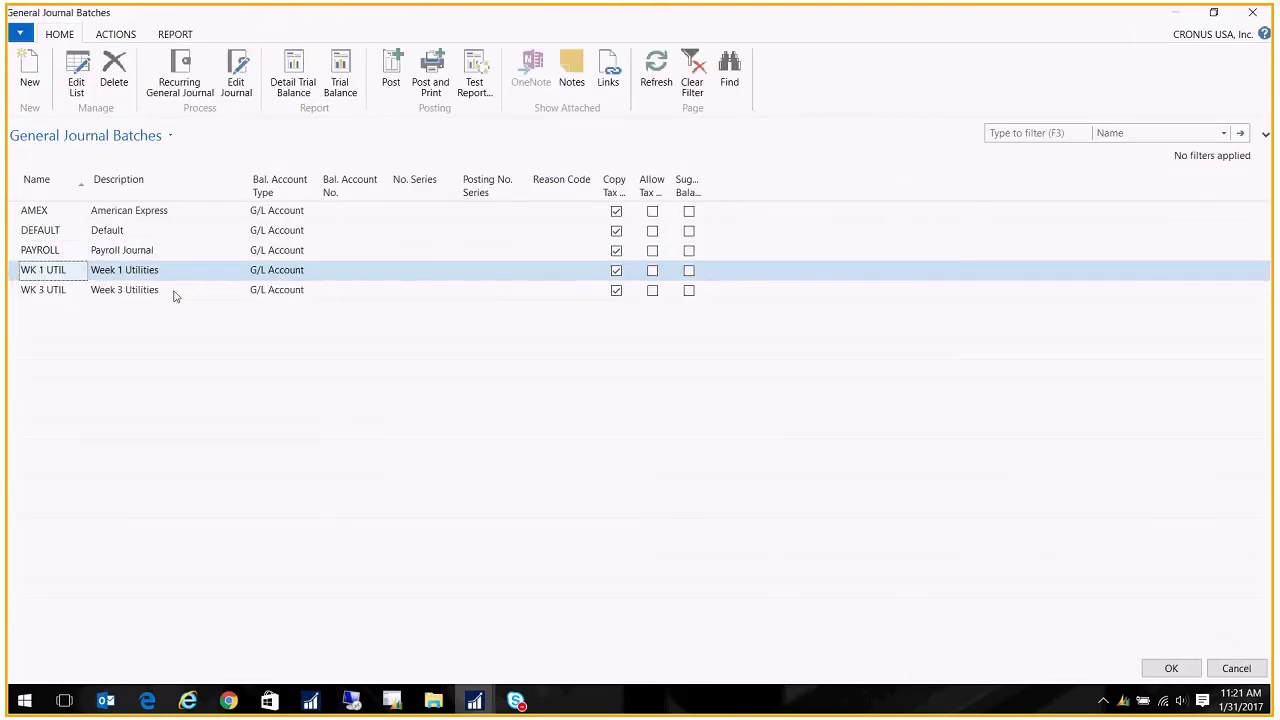
double_click(128, 272)
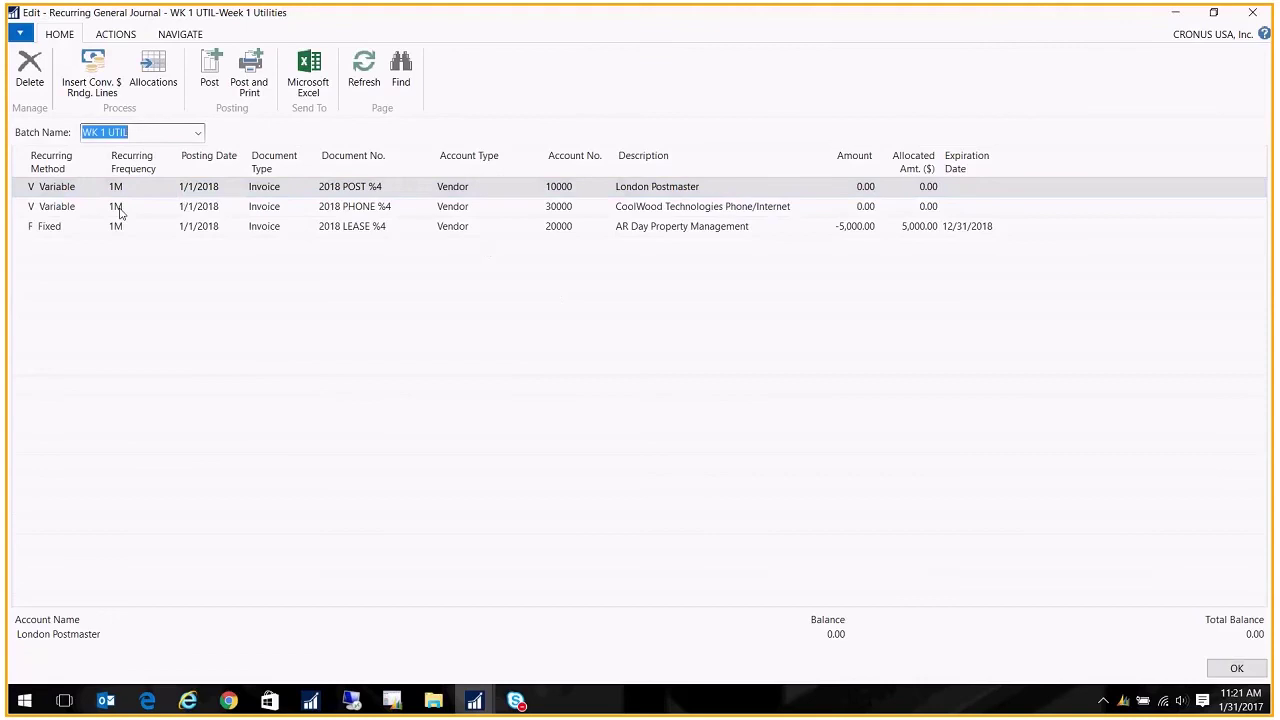
click(69, 188)
click(340, 188)
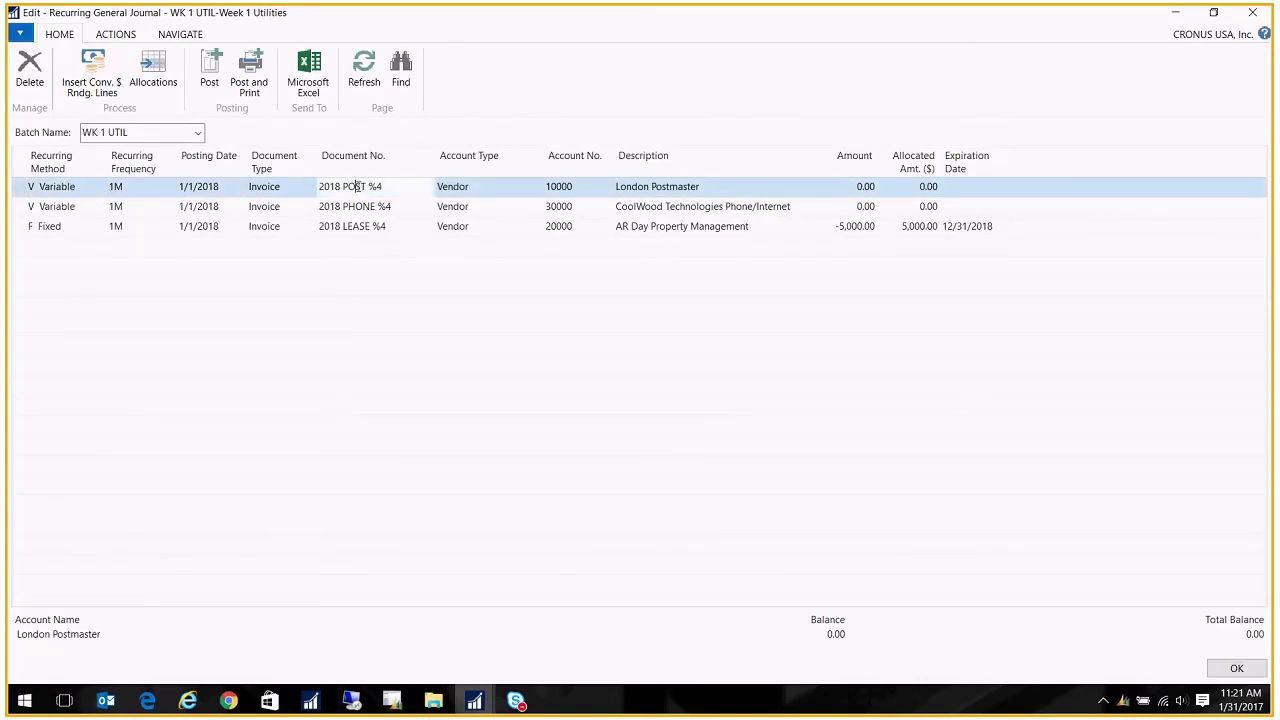
click(71, 206)
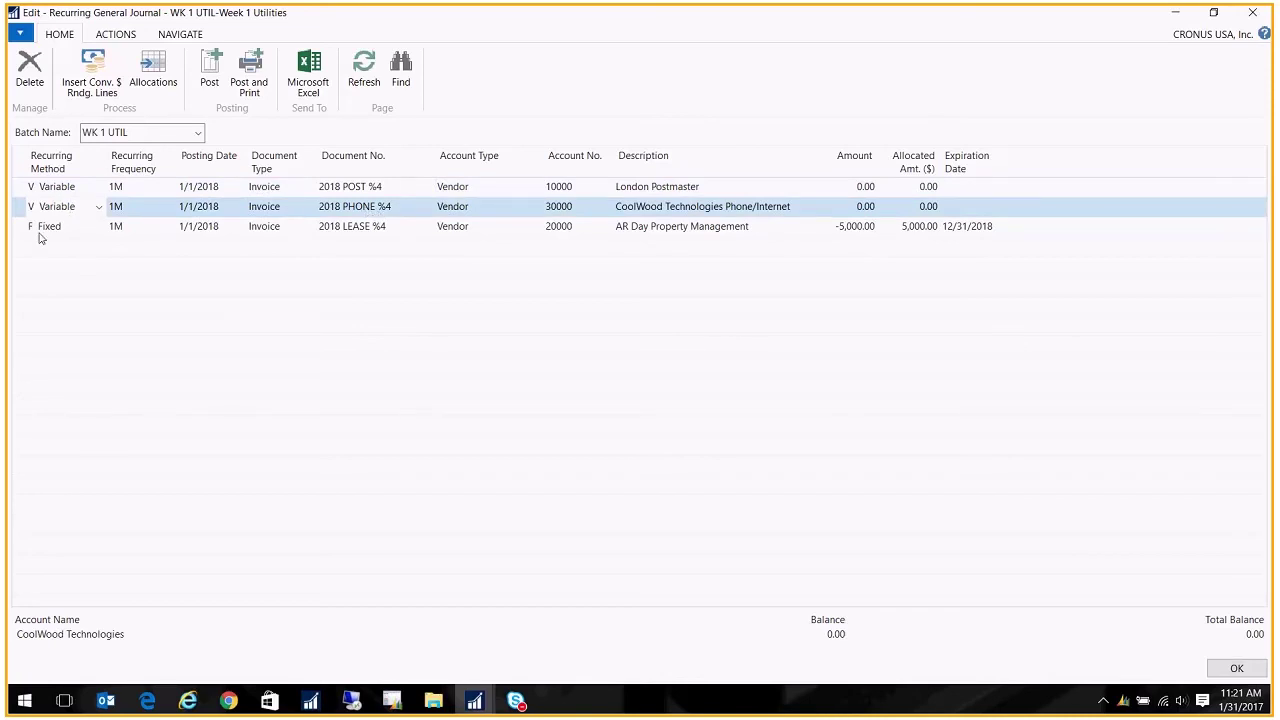
Review the fixed lease line's fields, then open its 5,000.00 allocation
click(41, 230)
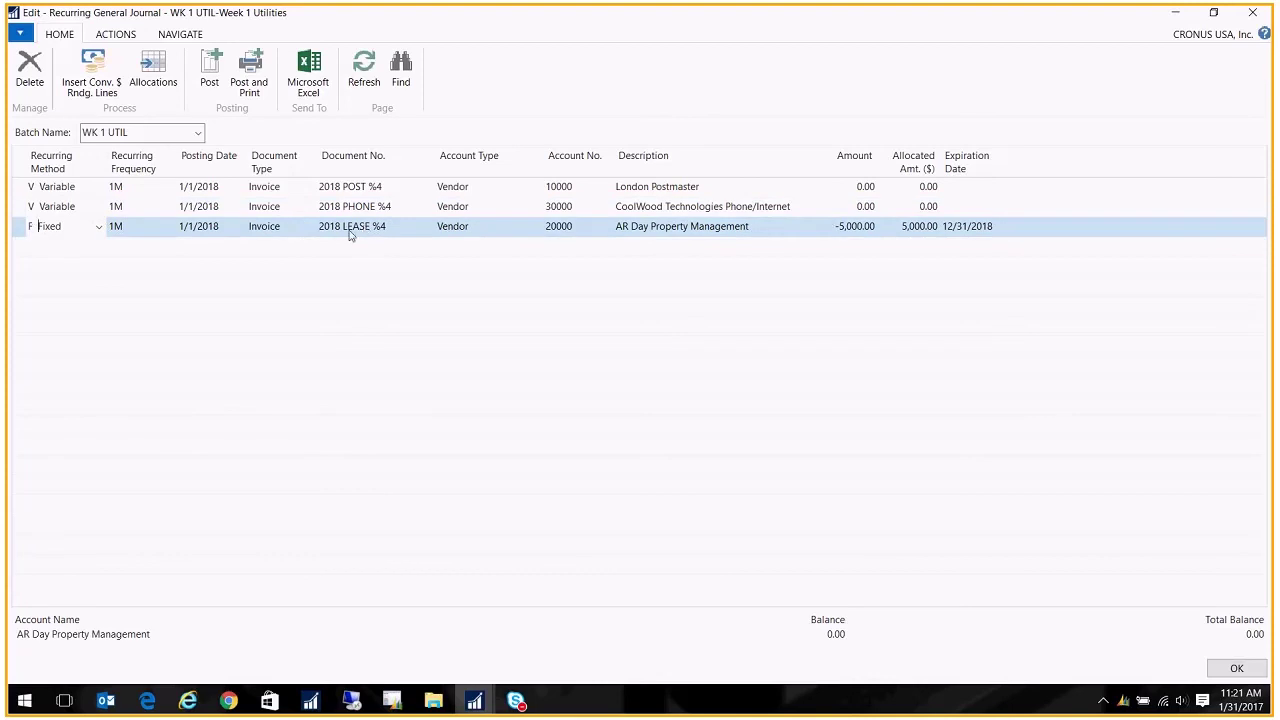
click(868, 226)
click(980, 226)
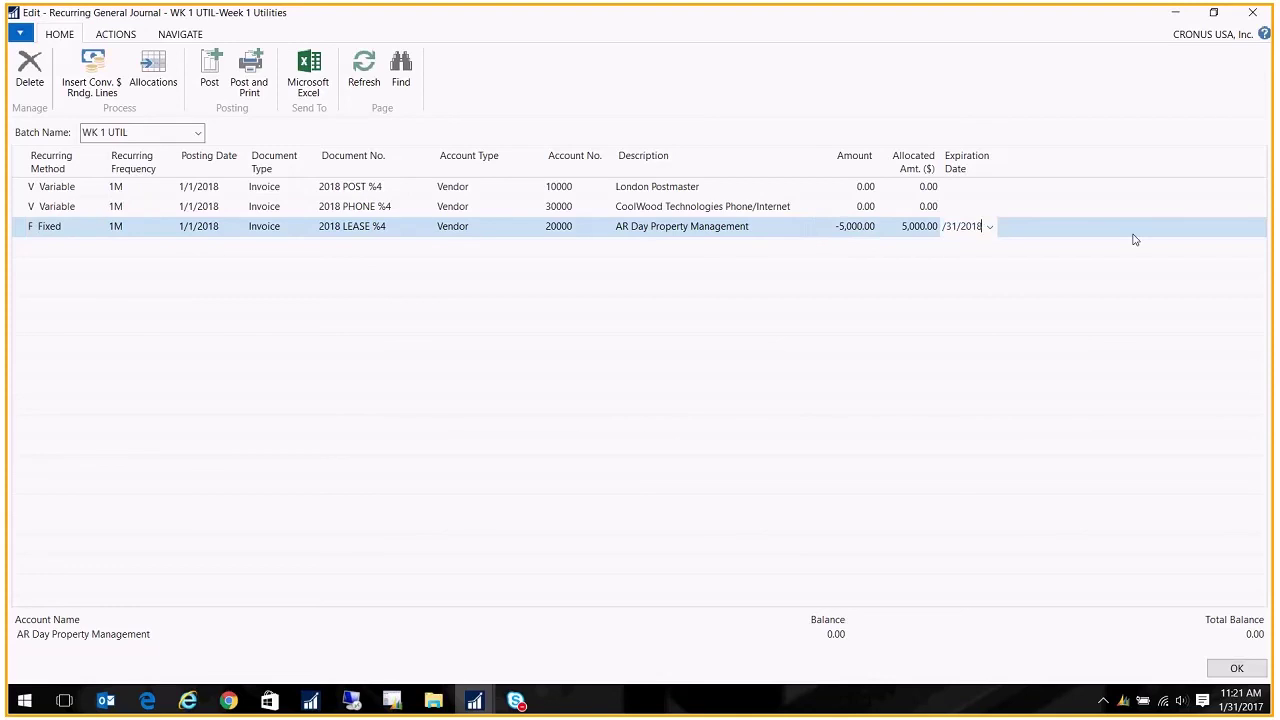
click(714, 229)
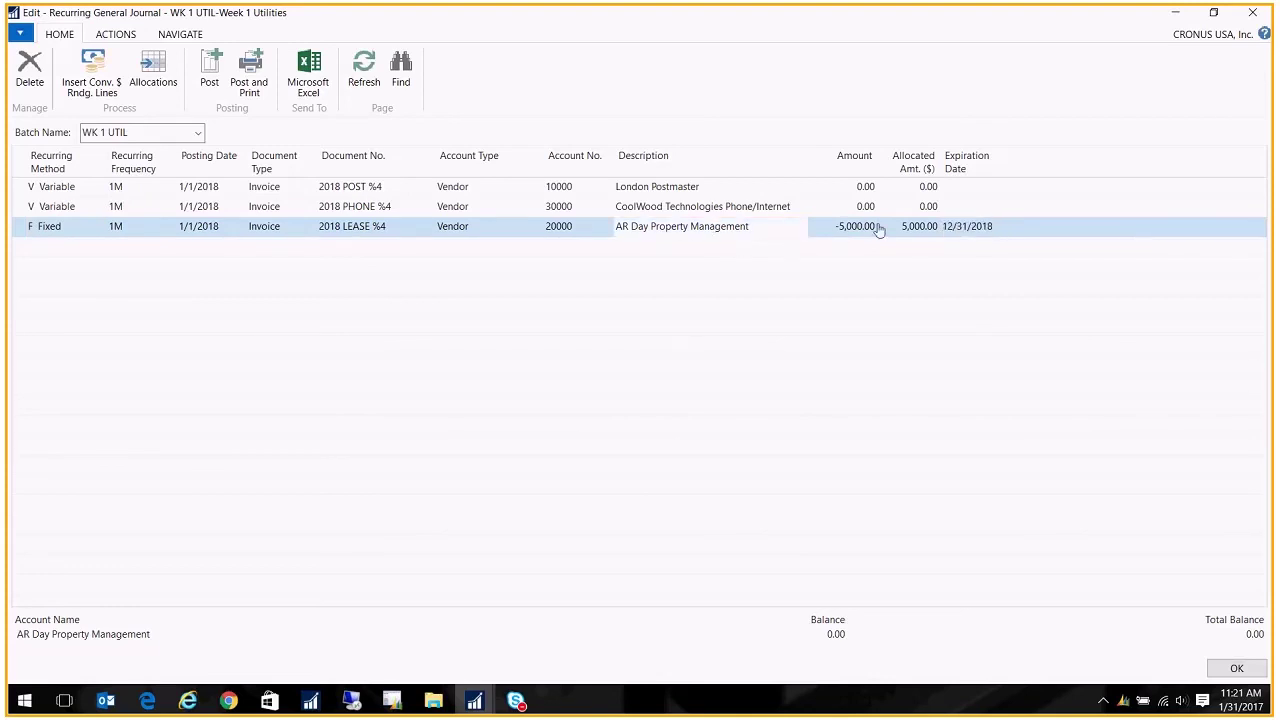
click(193, 230)
click(918, 229)
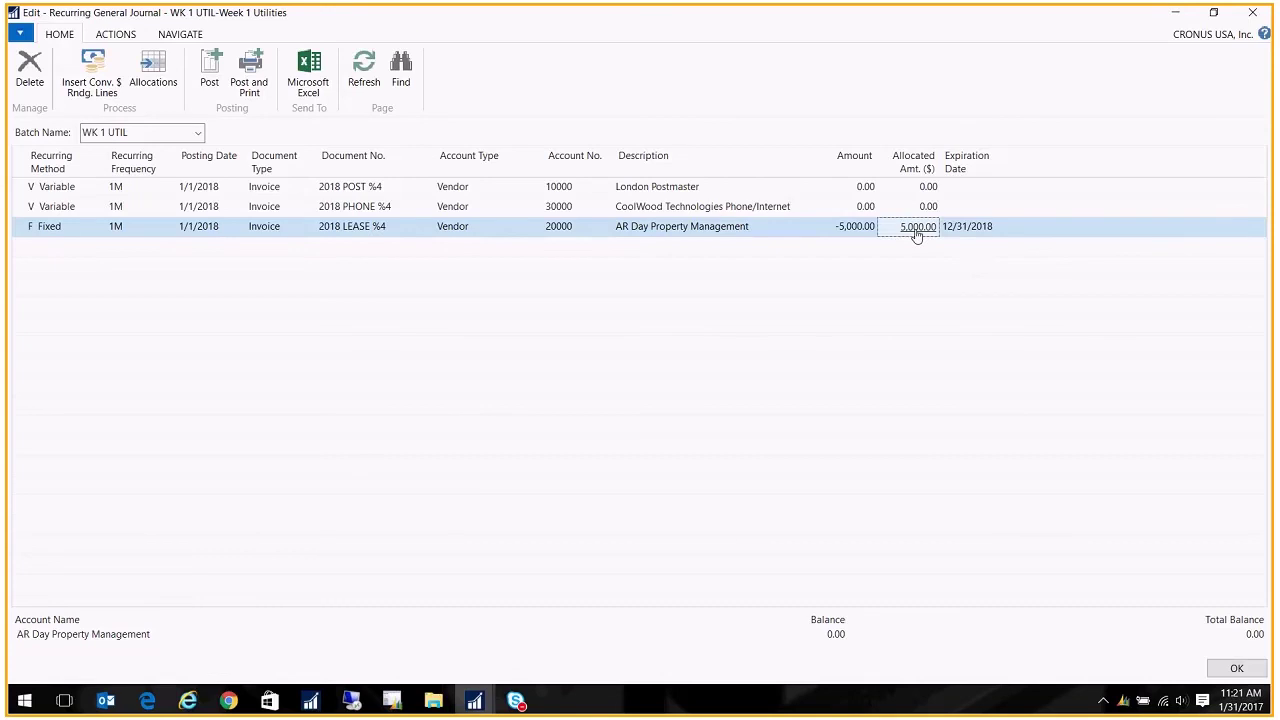
click(918, 229)
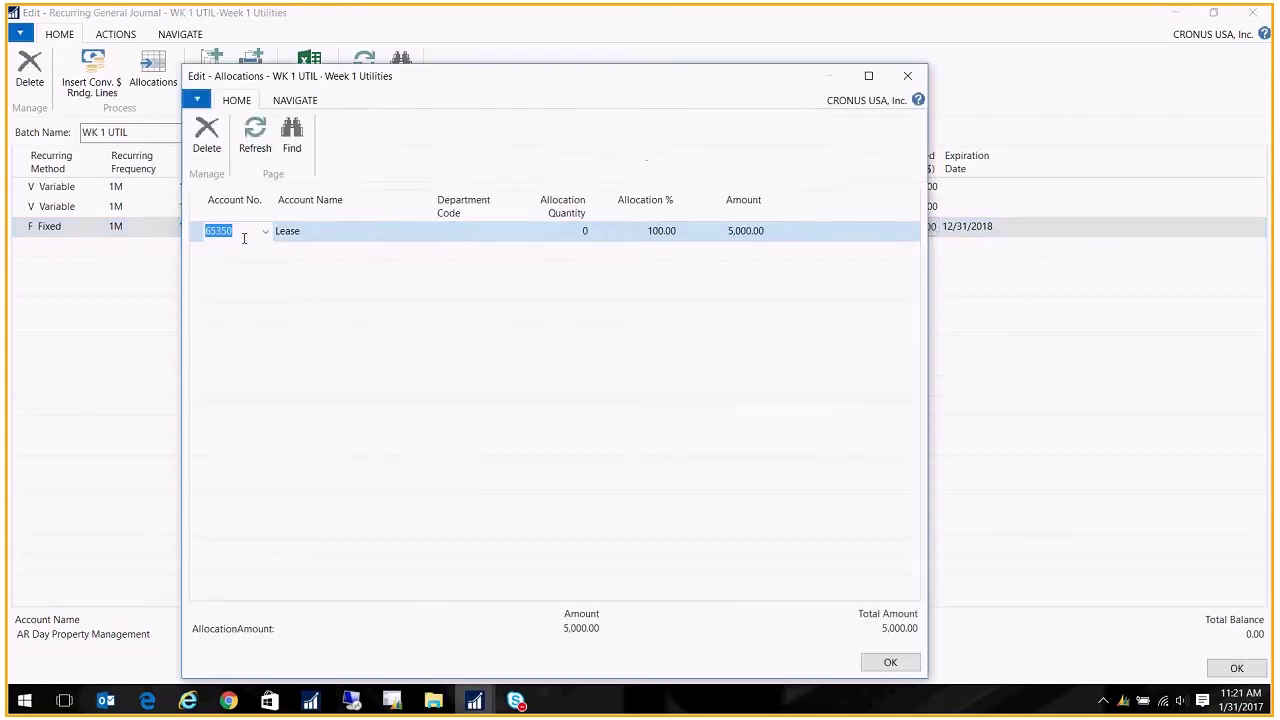
Check the lease allocation (65350 Lease at 100.00%) and close it
click(308, 236)
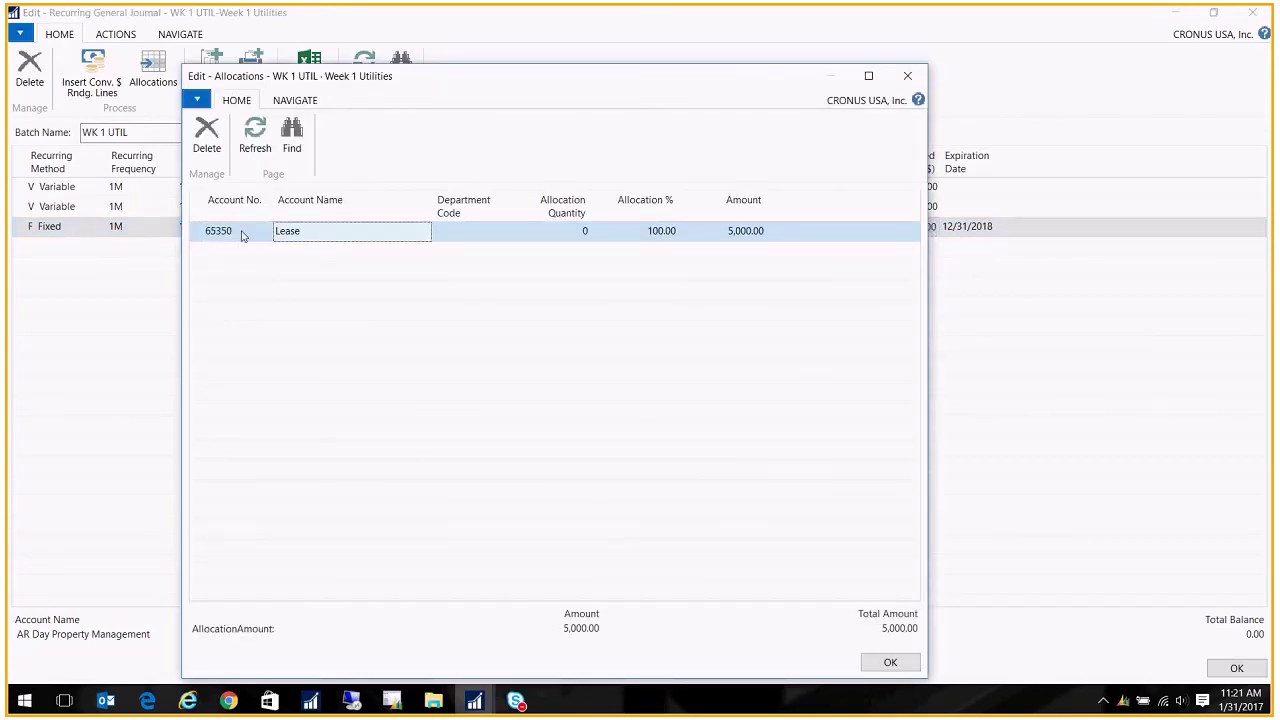
click(650, 231)
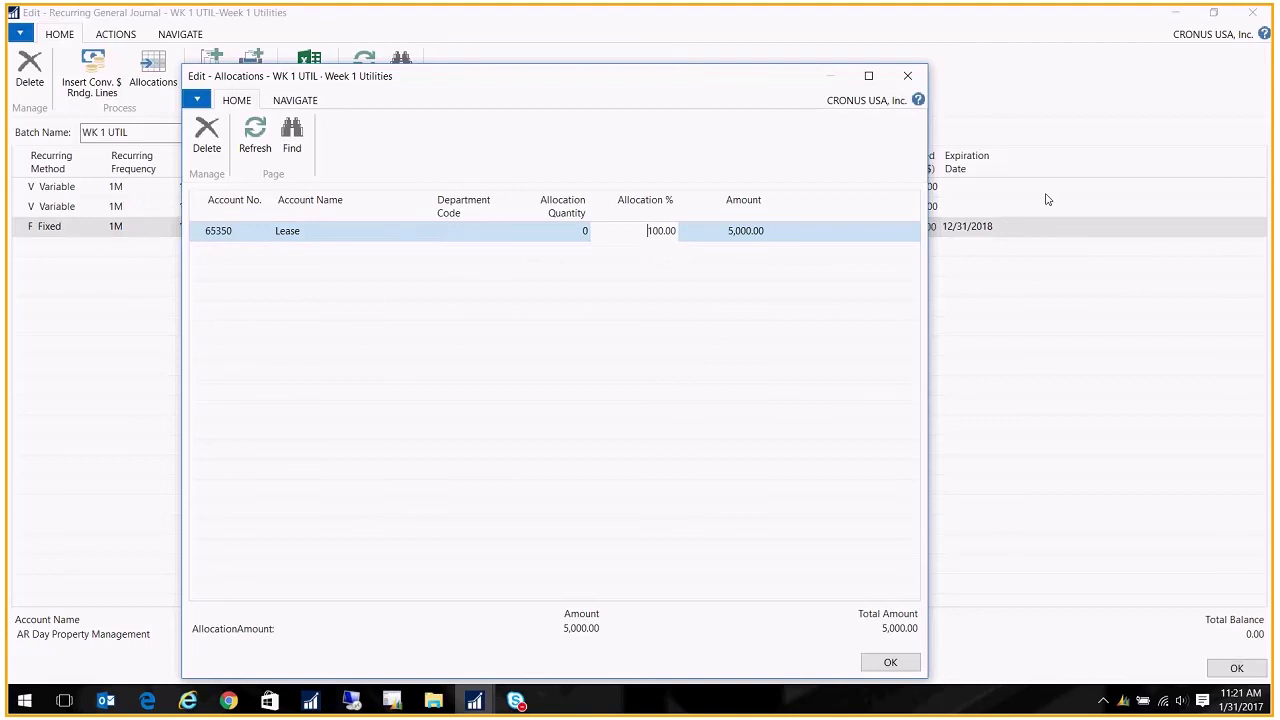
click(907, 77)
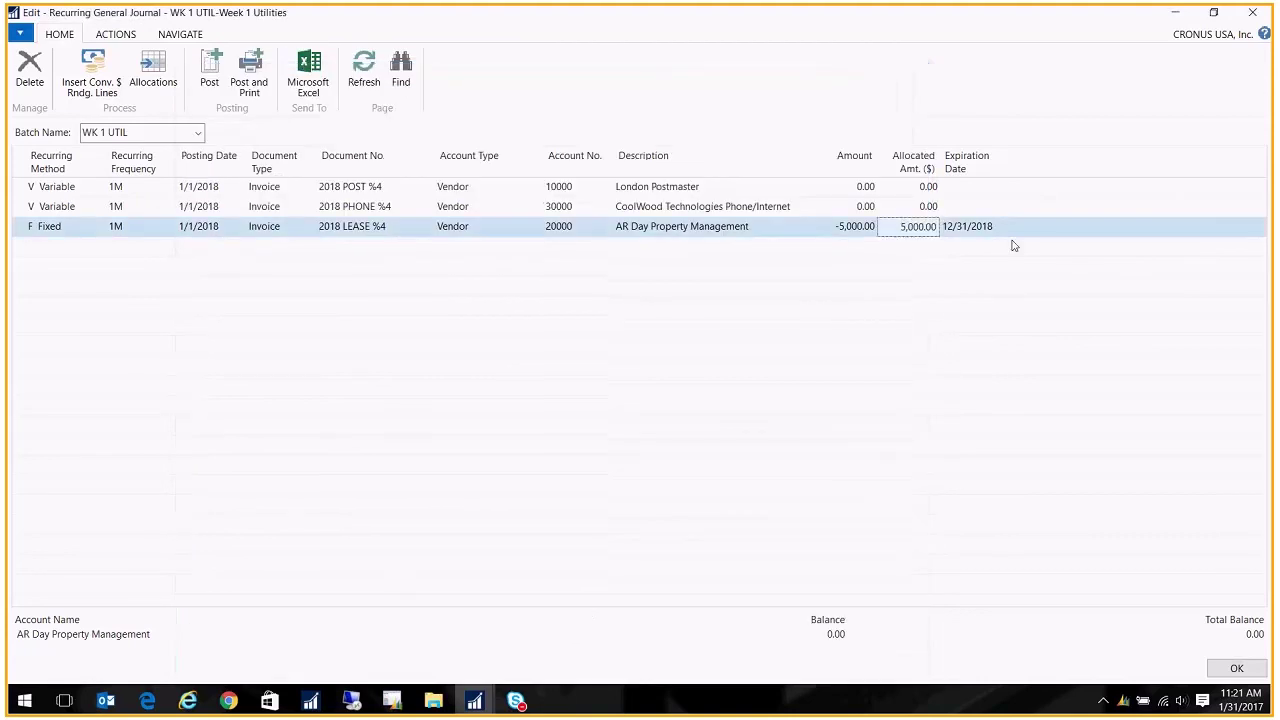
Change the lease line amount from -5,000.00 to -5,500.00
click(864, 228)
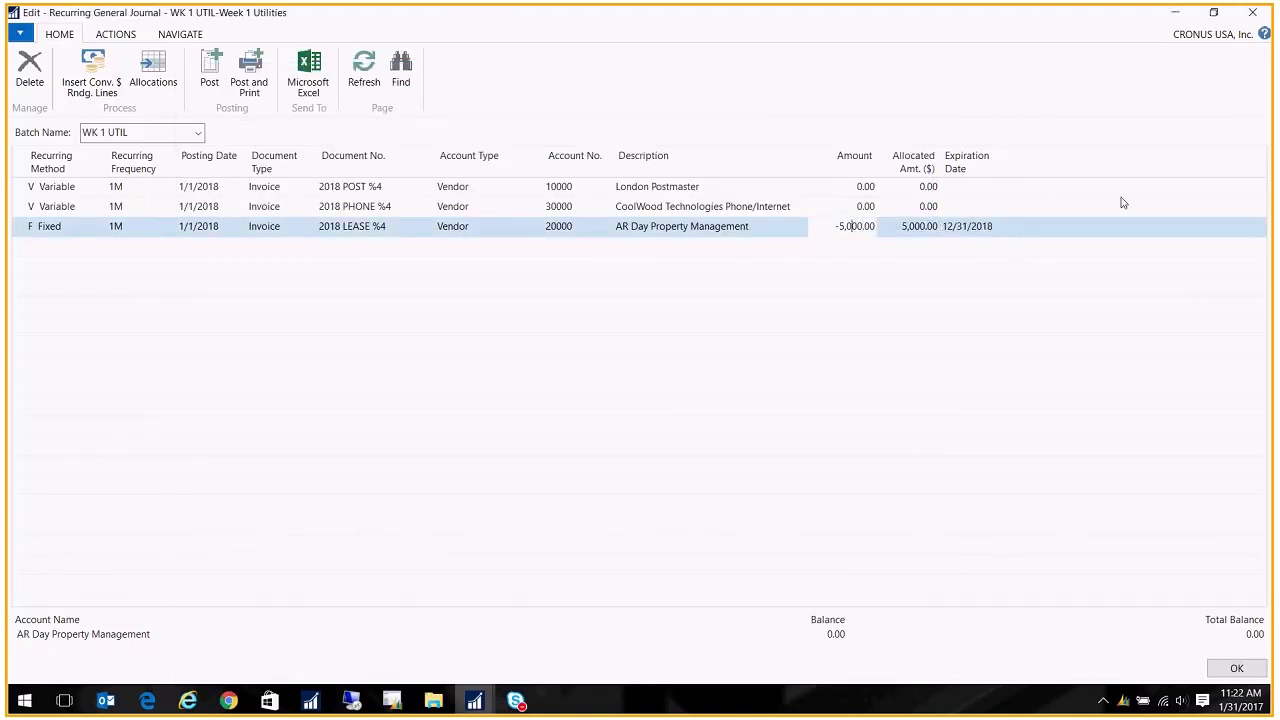
key(BackSpace)
text(5)
key(Tab)
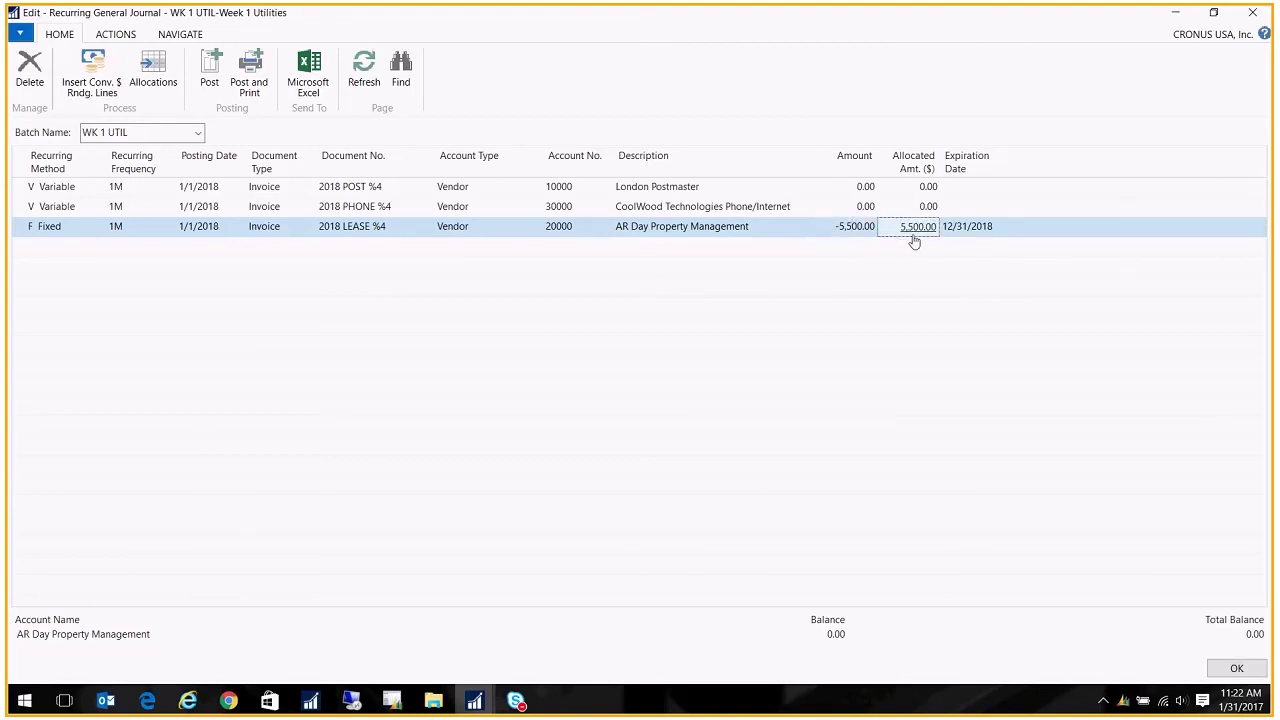
click(363, 208)
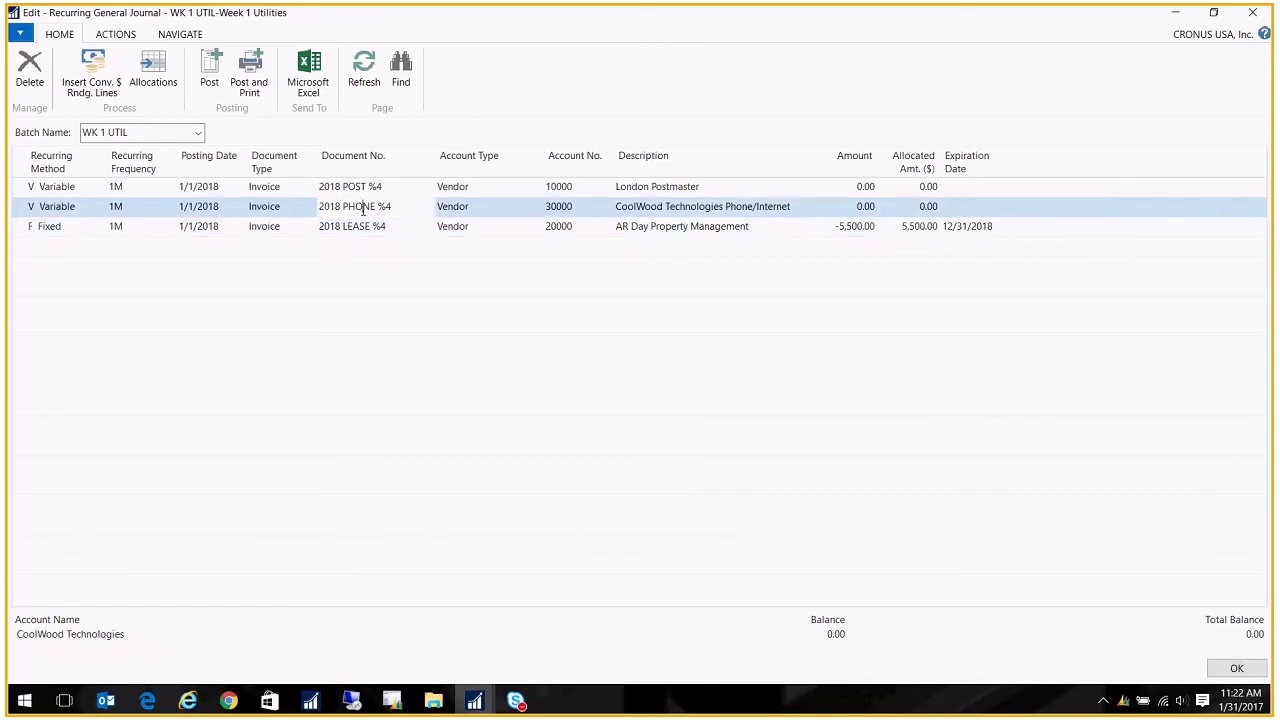
Enter -200.00 as the CoolWood phone/internet line amount
click(858, 207)
double_click(858, 207)
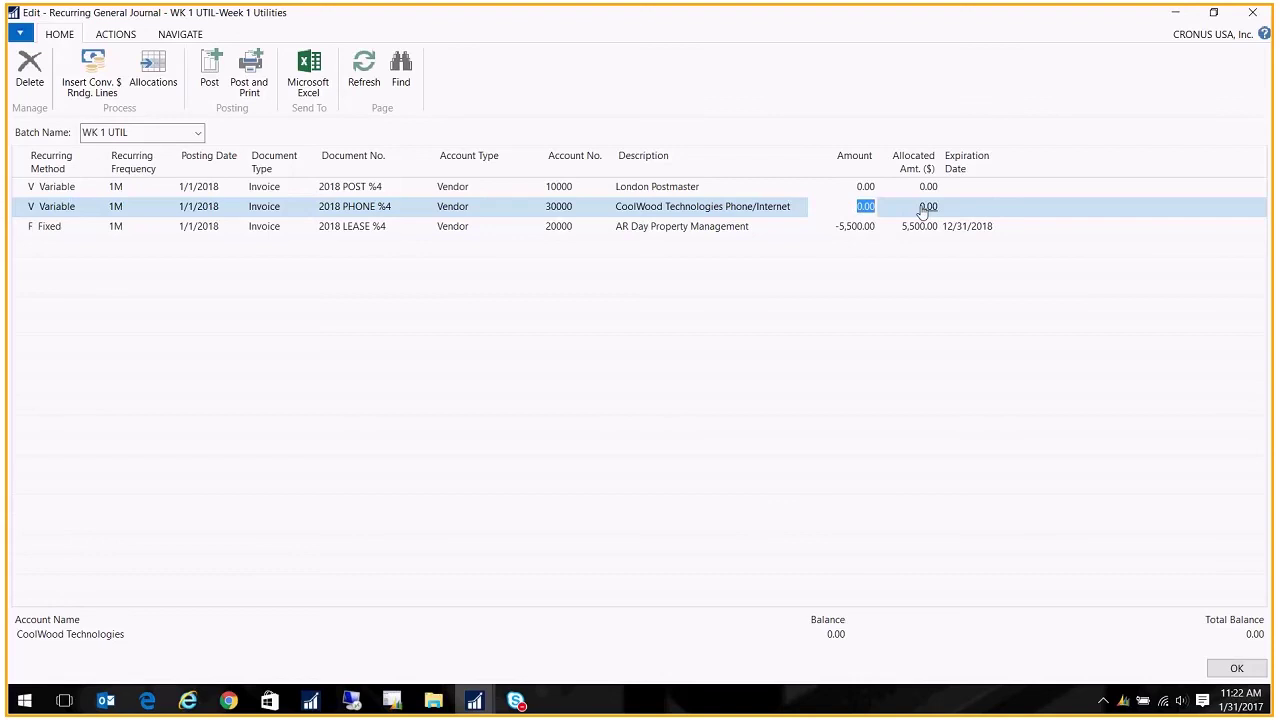
text(-200)
key(Tab)
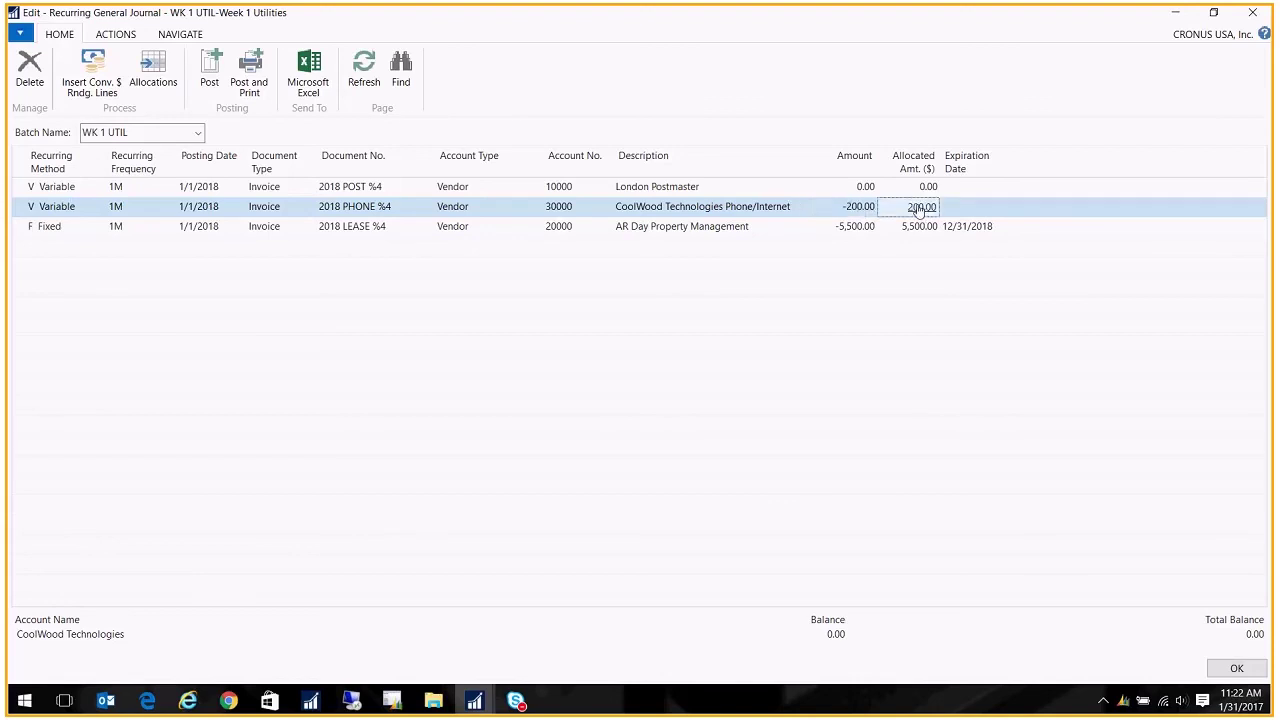
Verify the phone allocations: SALES 80%, ADM 15%, PROD 5% (10.00), then confirm
key(ctrl+shift+a)
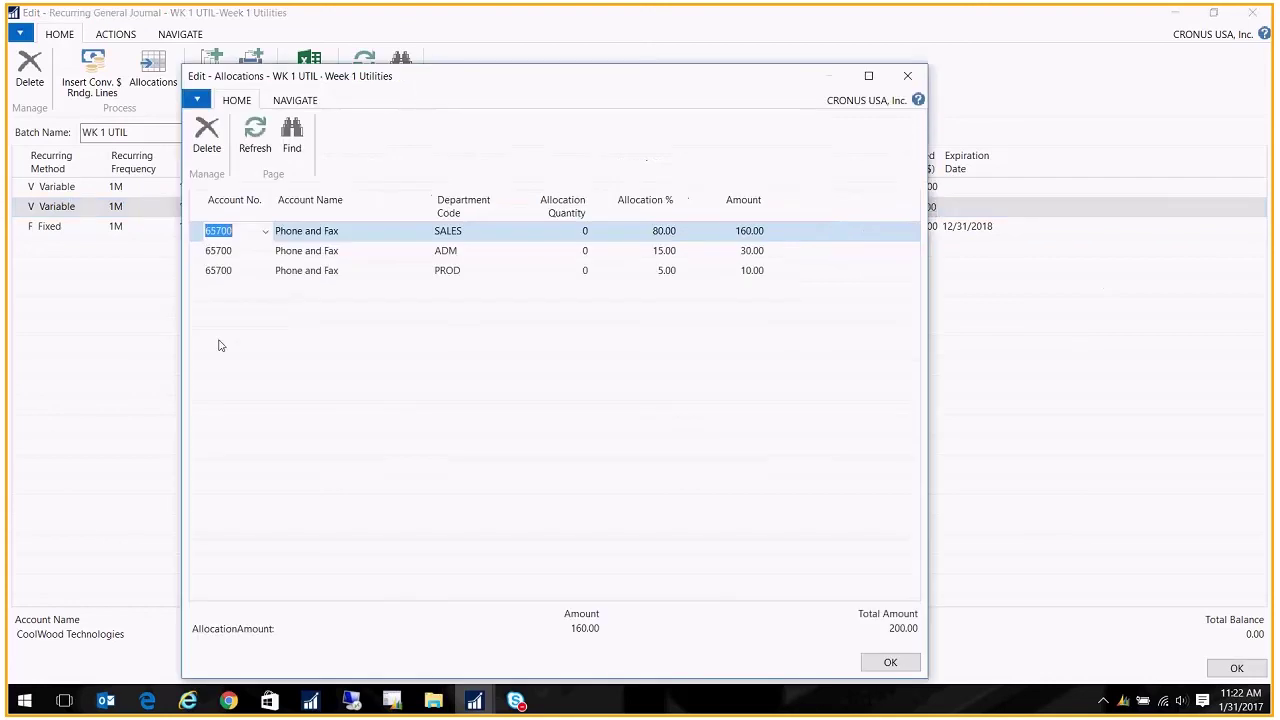
click(238, 239)
click(500, 270)
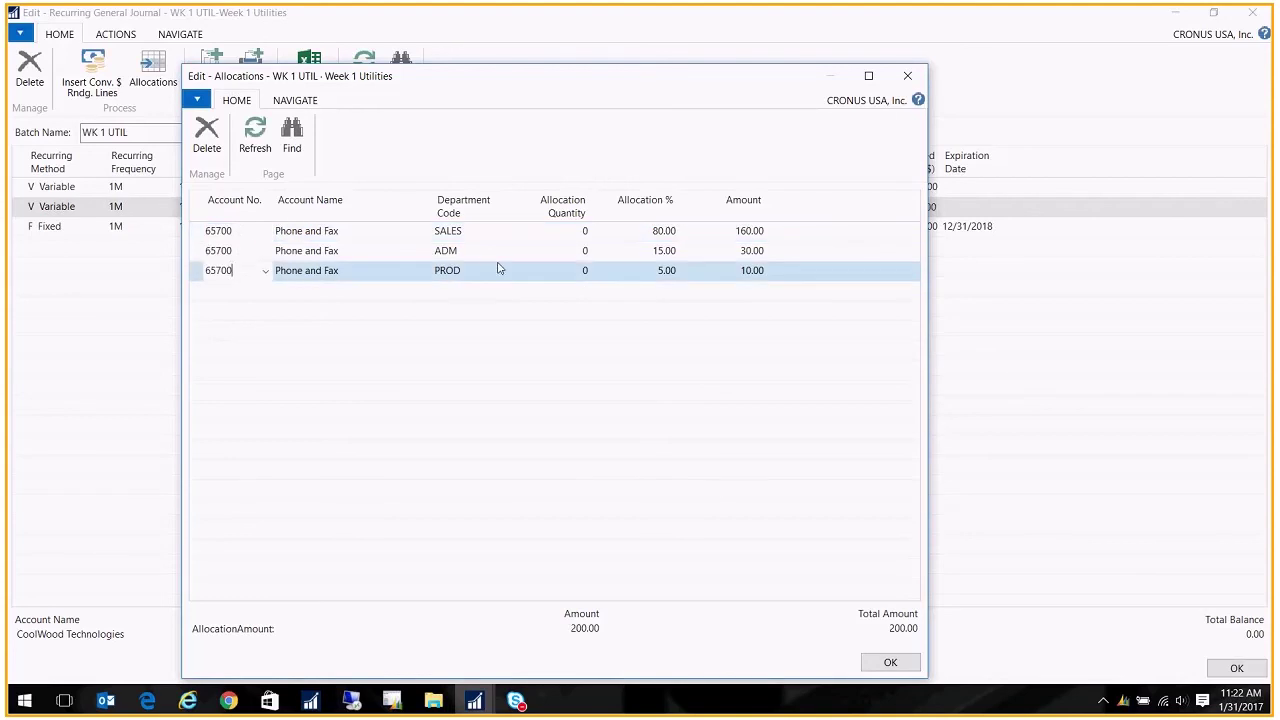
click(470, 234)
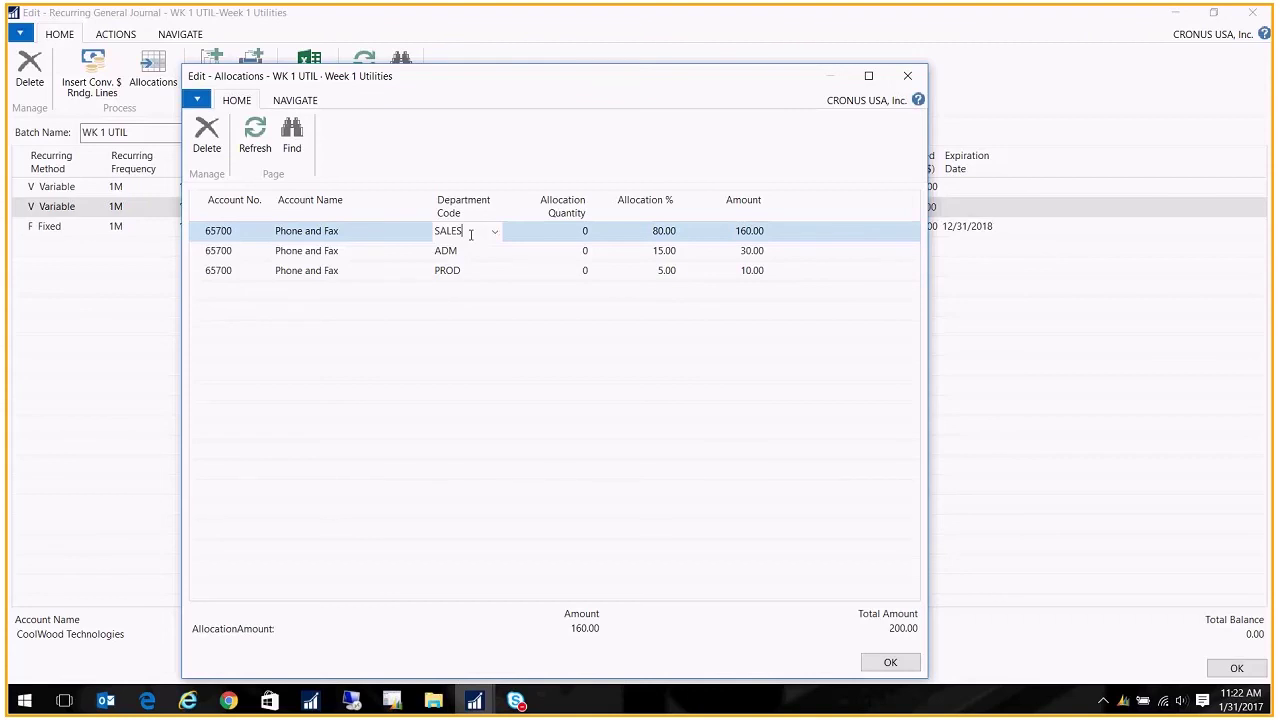
click(655, 231)
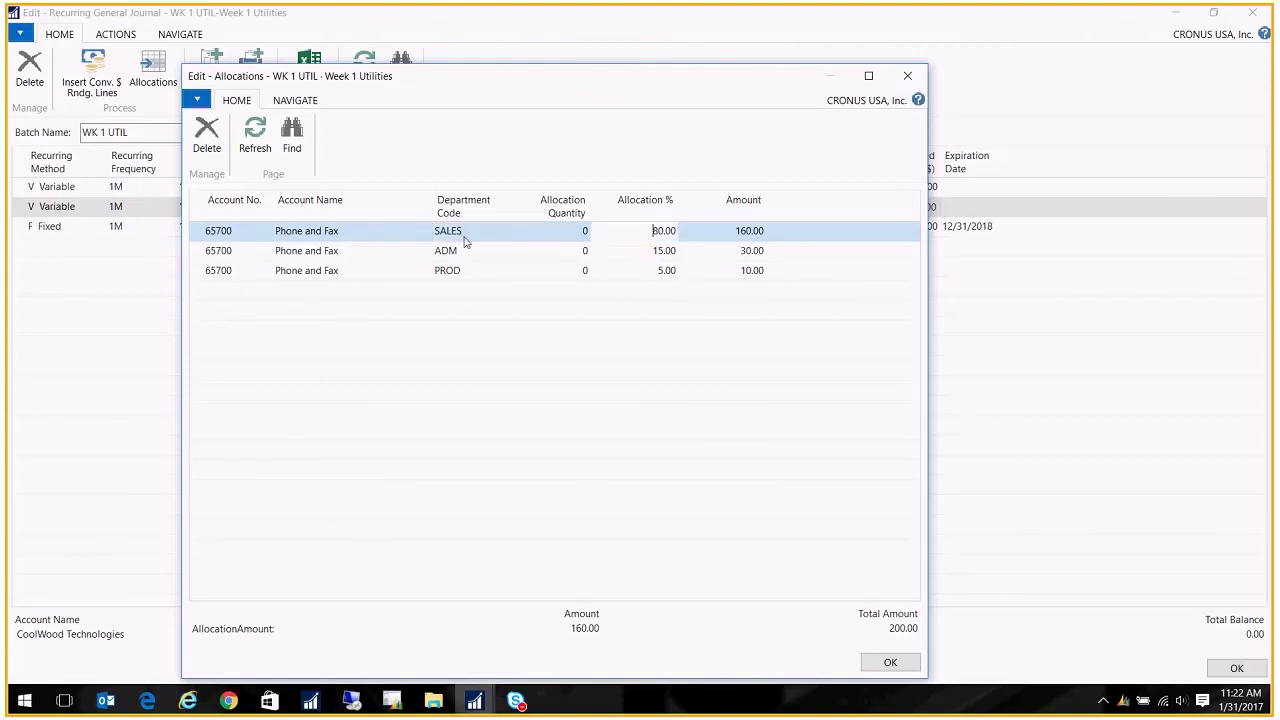
click(658, 251)
click(672, 274)
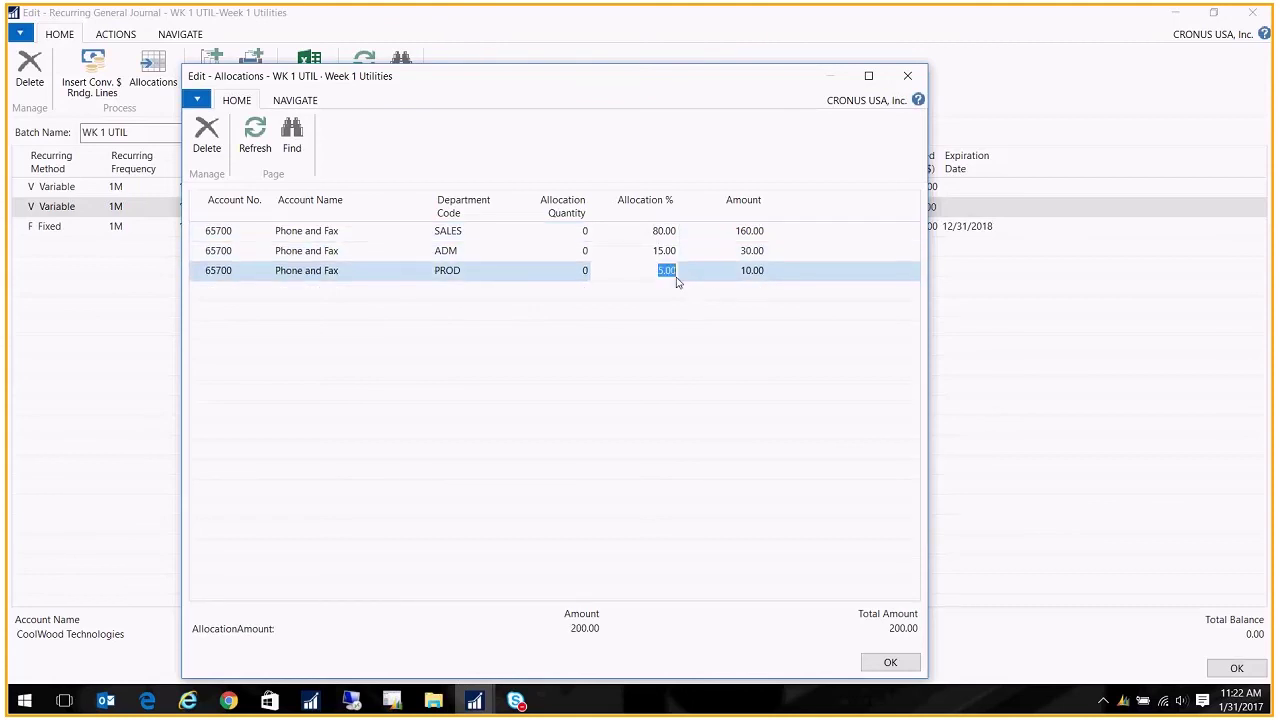
click(762, 231)
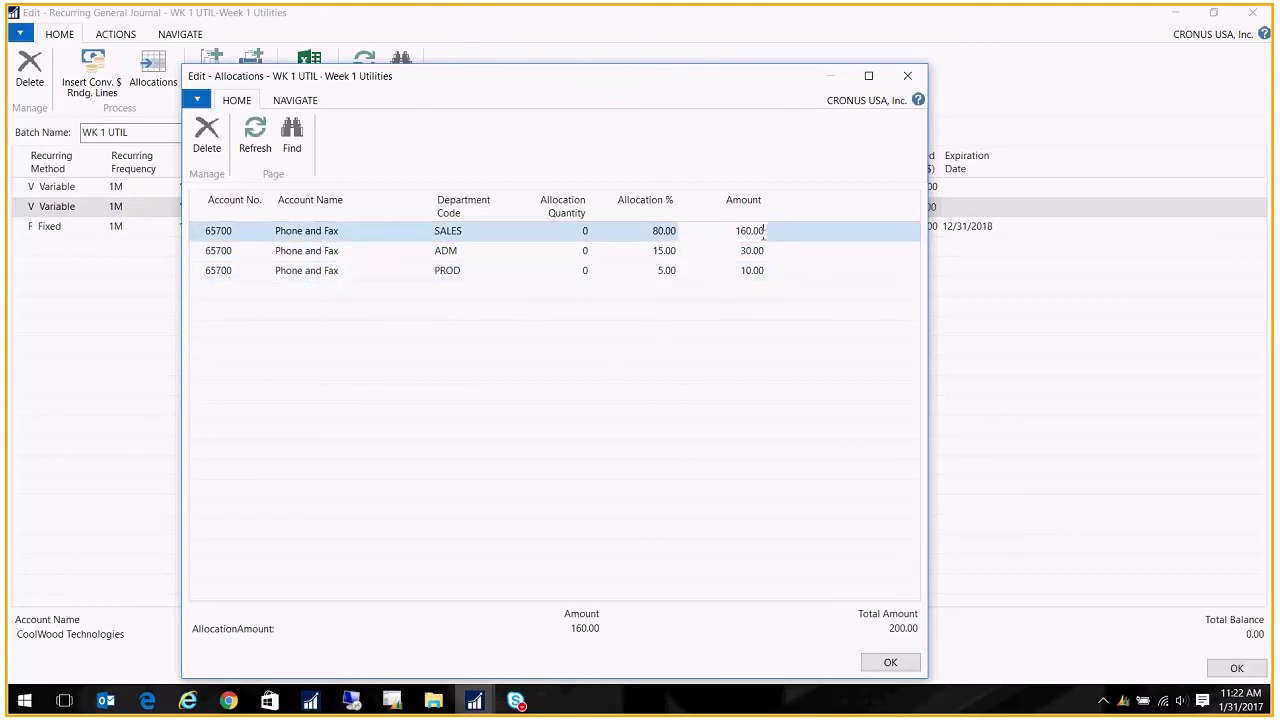
click(764, 257)
click(757, 275)
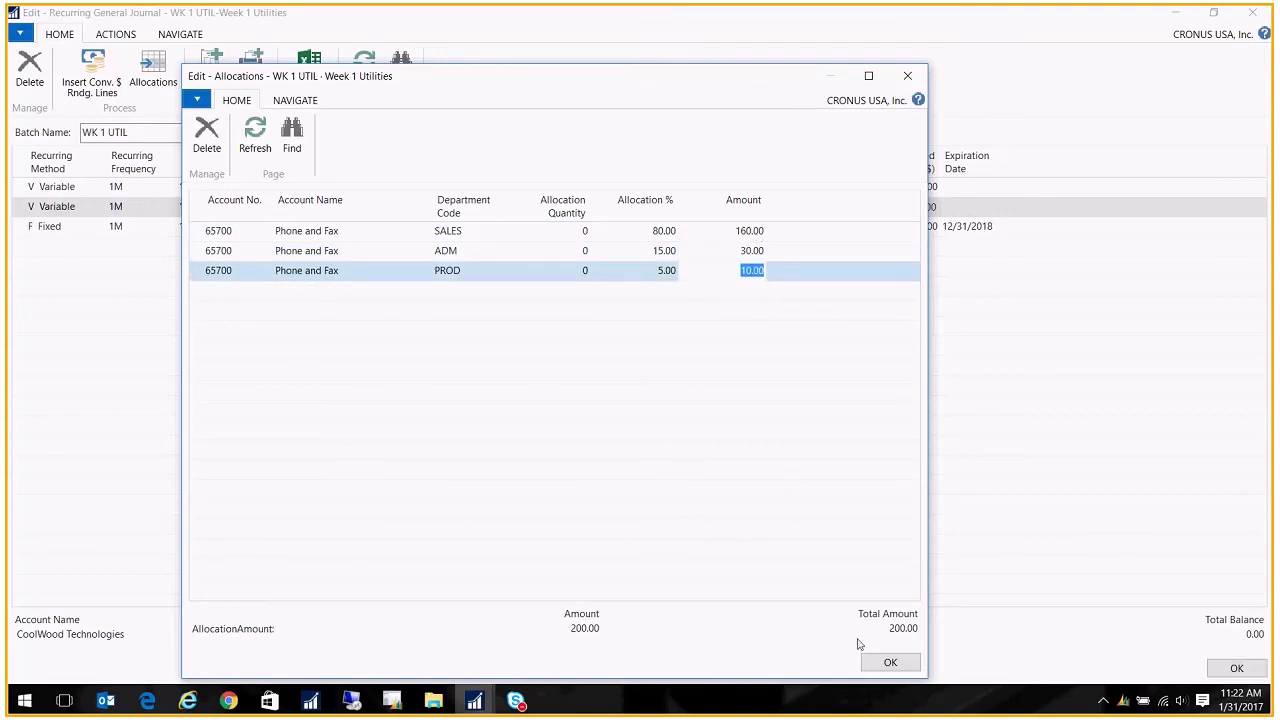
click(889, 662)
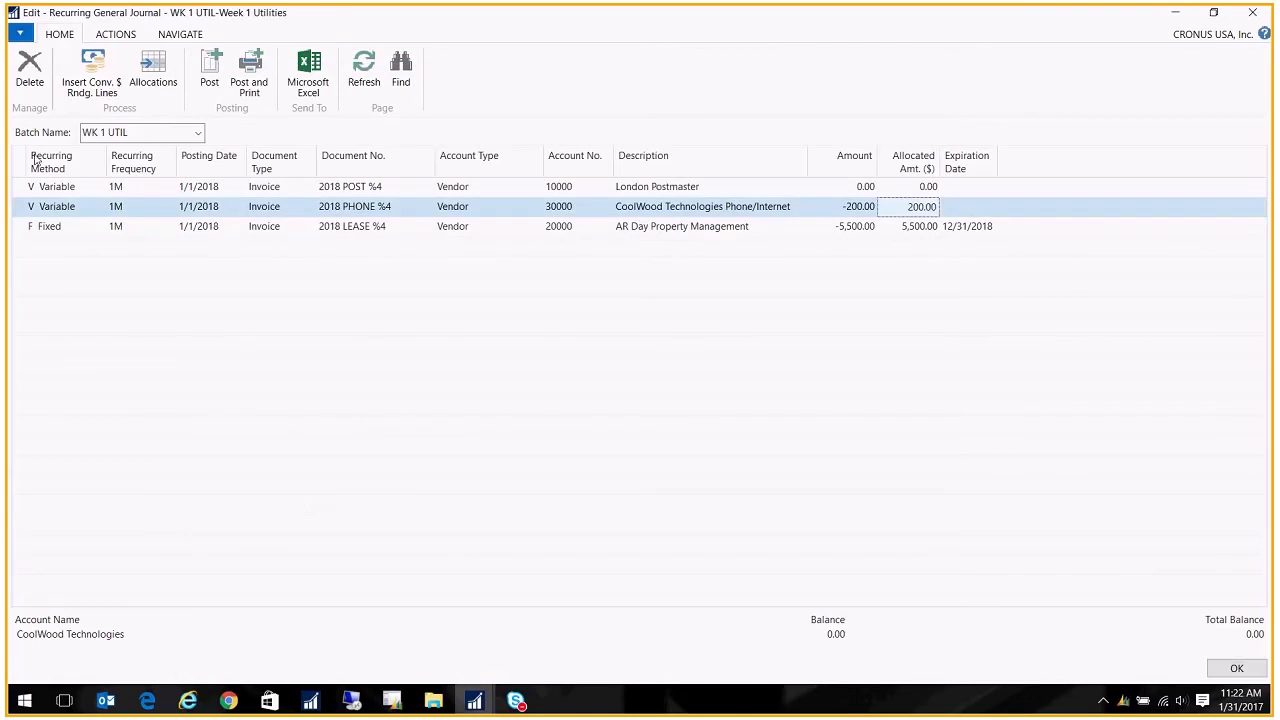
Enter -50 as the London Postmaster postage line amount
click(55, 187)
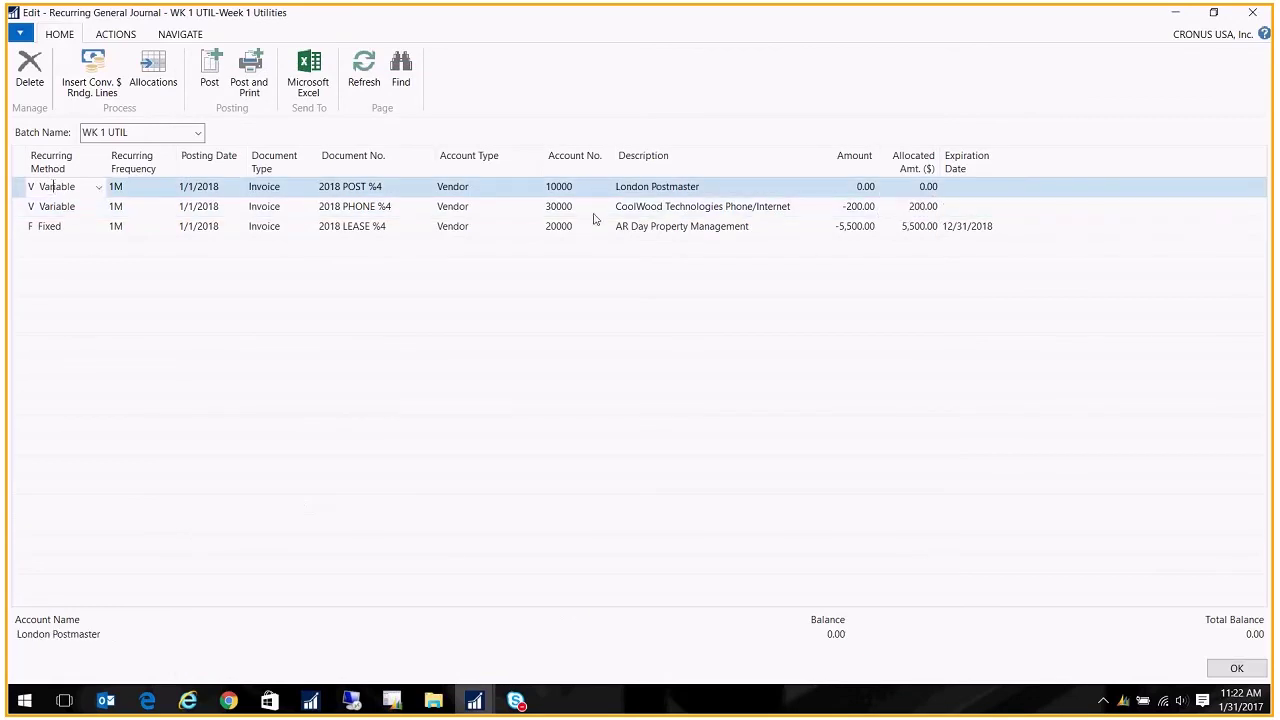
click(929, 190)
click(866, 187)
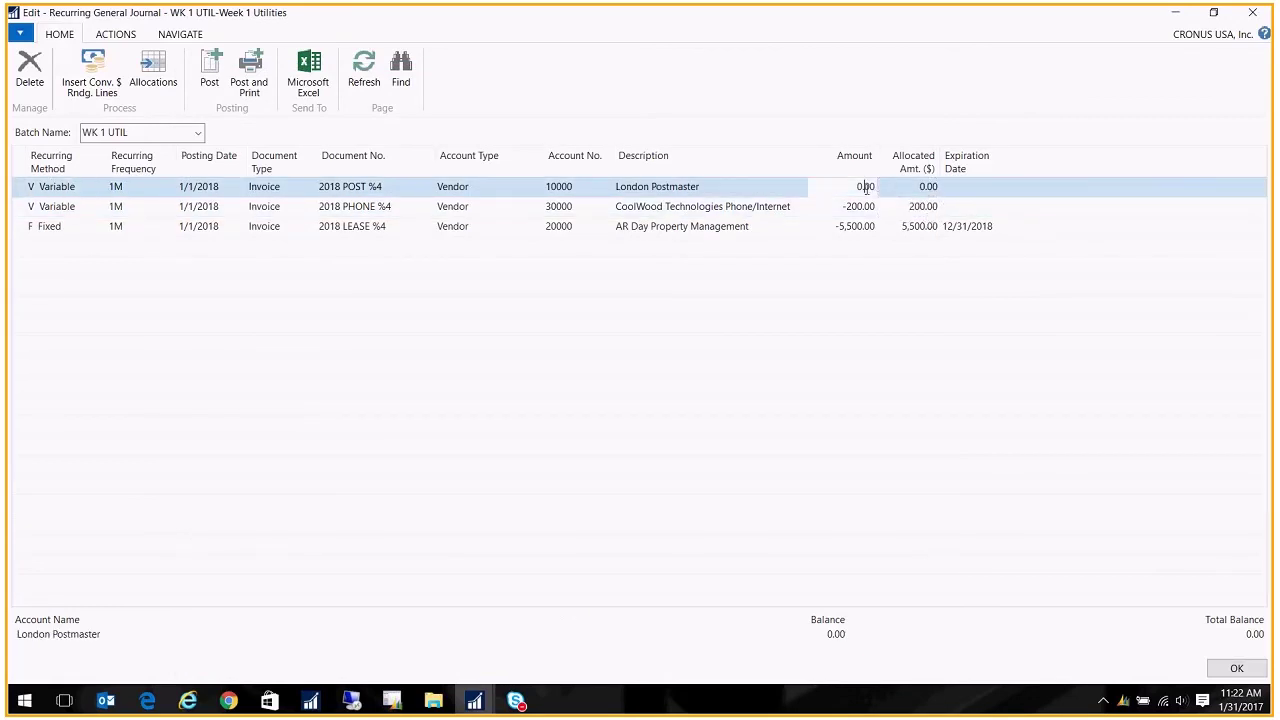
click(851, 183)
text(-50)
Check the postage allocation goes fully to 65800 Postage under ADM, then close it
click(934, 188)
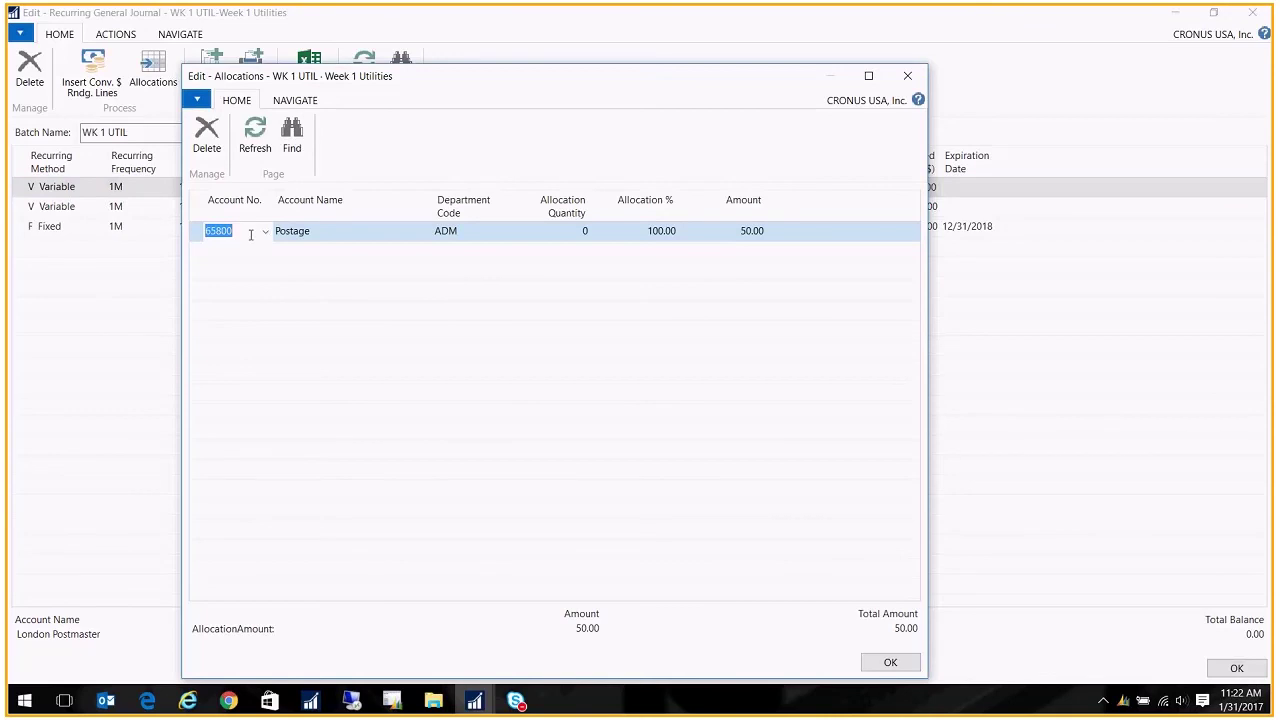
click(343, 240)
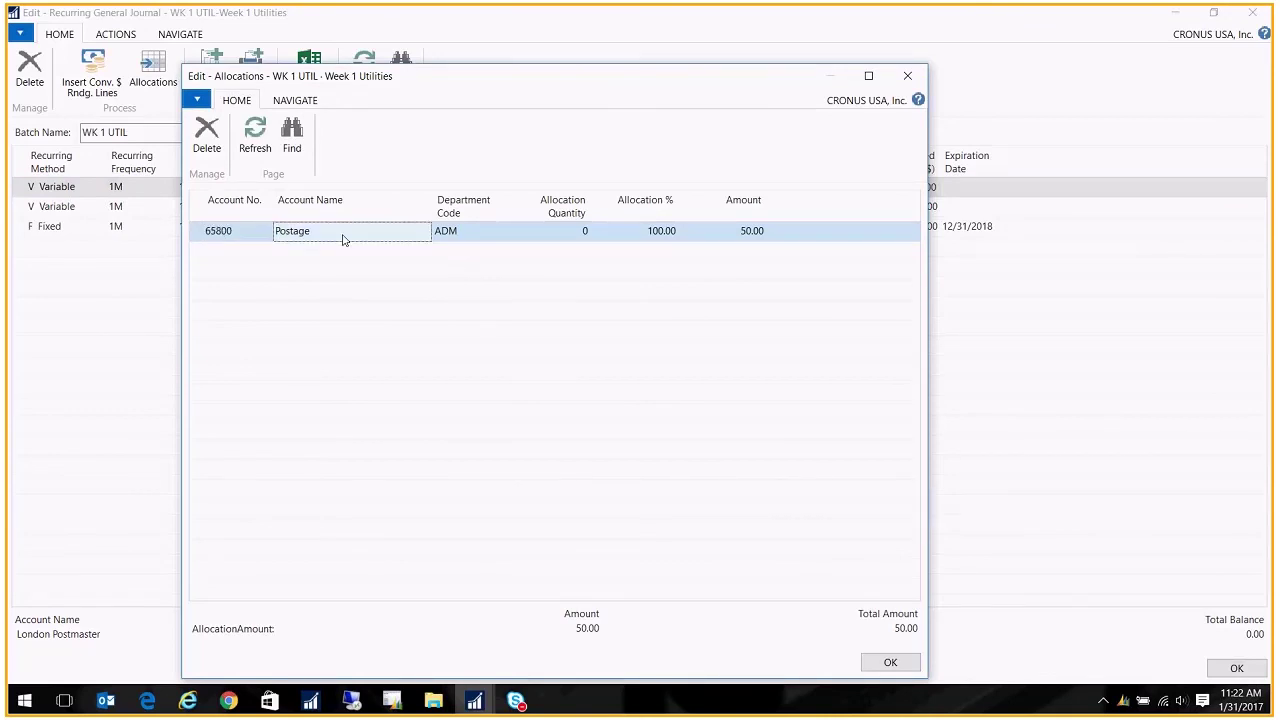
click(472, 231)
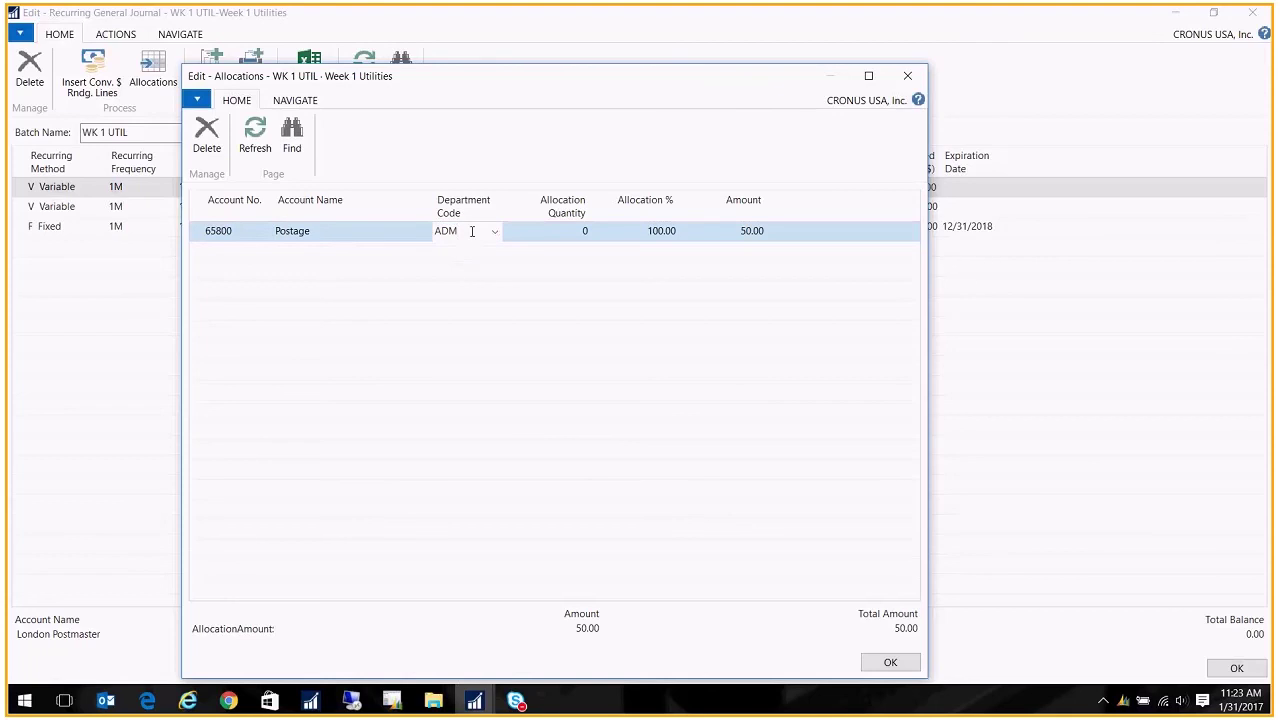
click(907, 76)
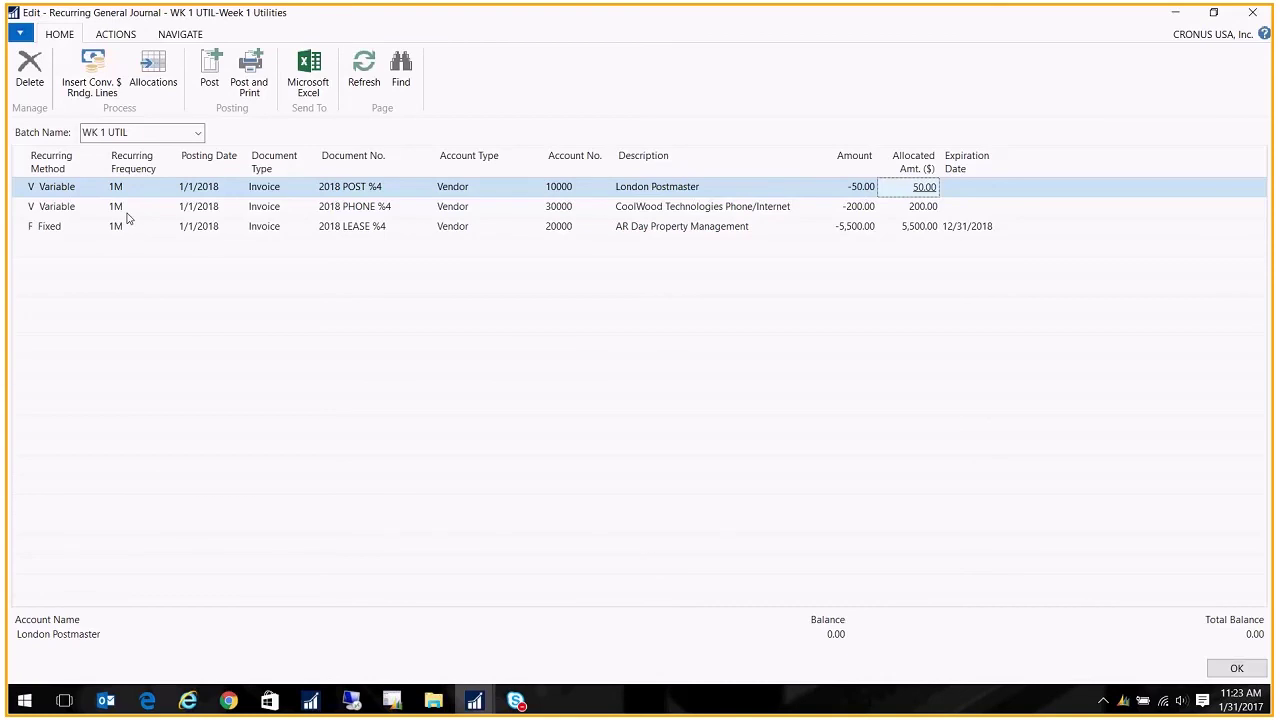
click(568, 208)
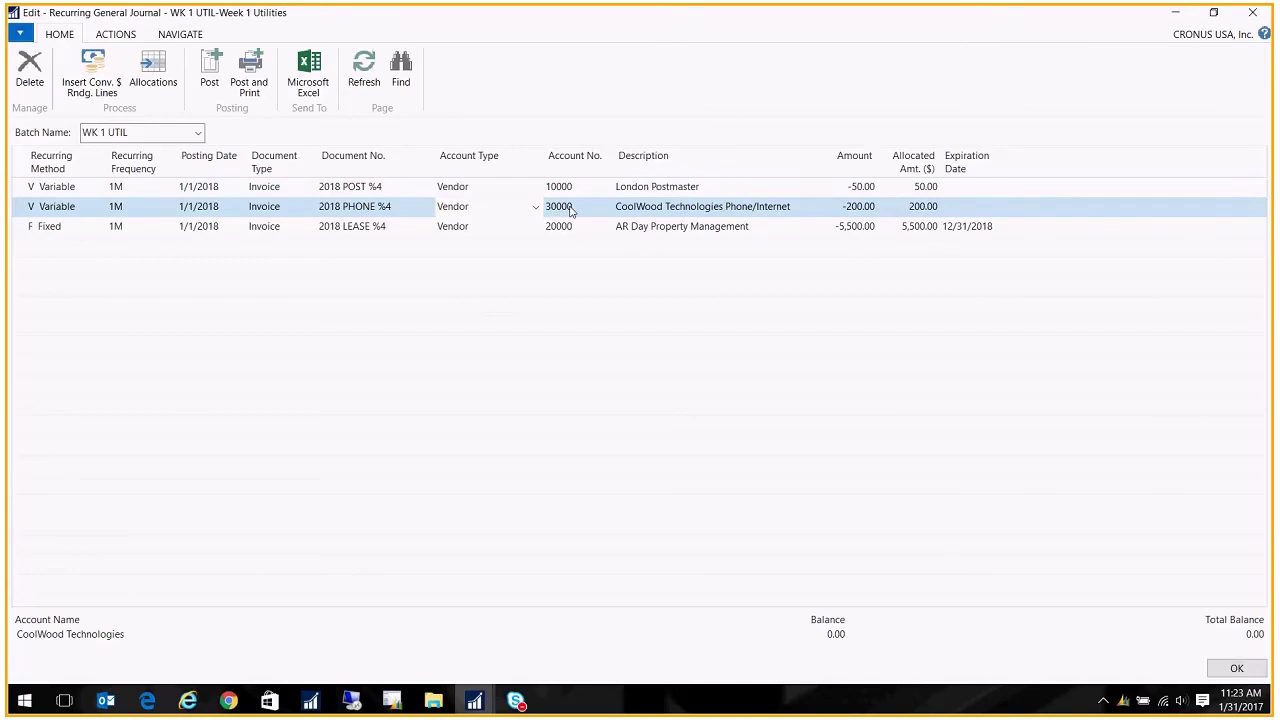